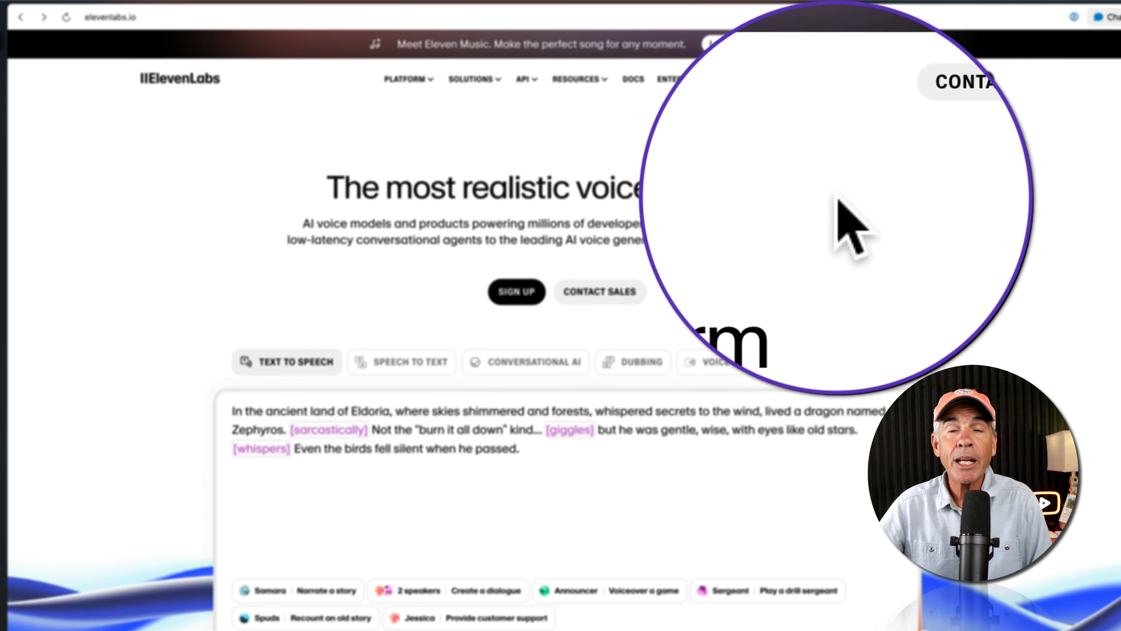
Step: Open the pricing page and show the Music limits in the plan comparison
click(731, 78)
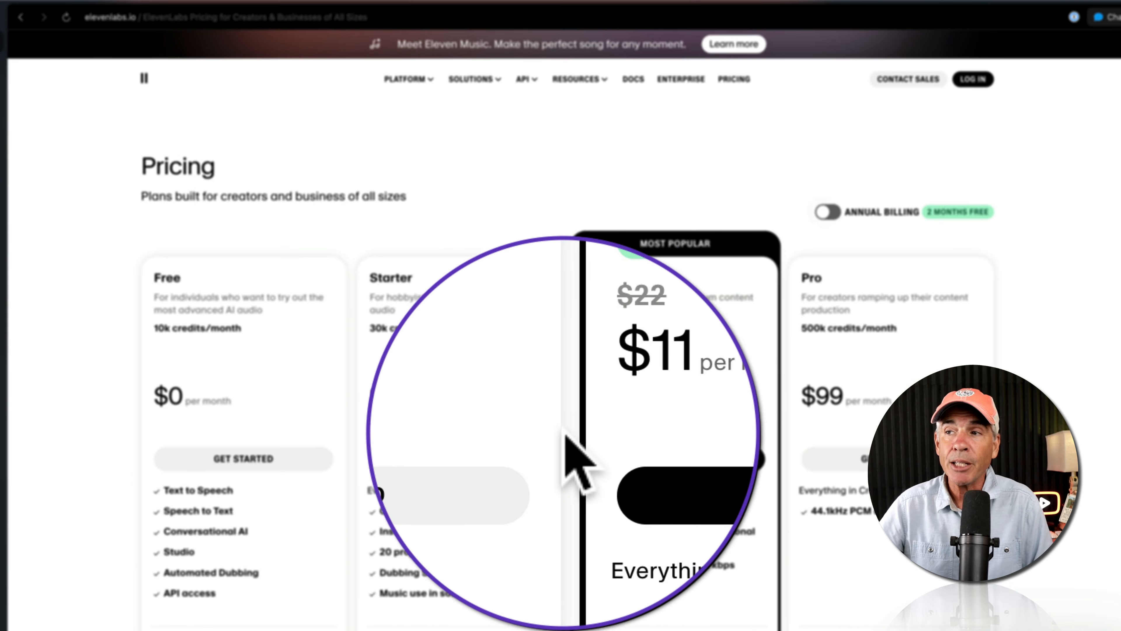
scroll(563, 433, down, 10)
scroll(565, 435, down, 5)
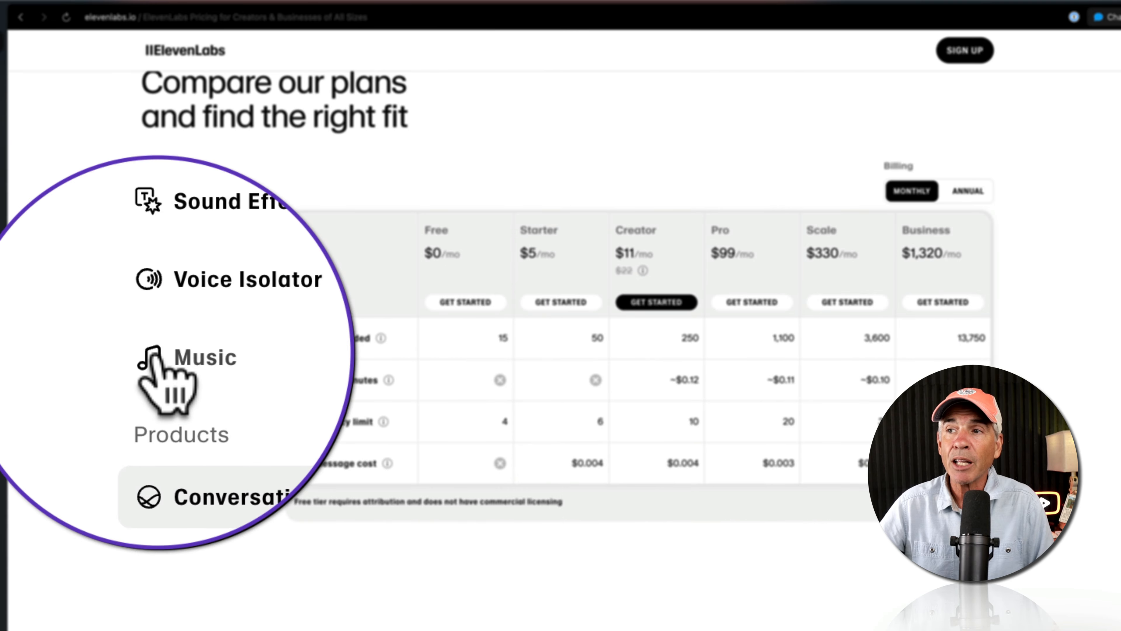
click(175, 354)
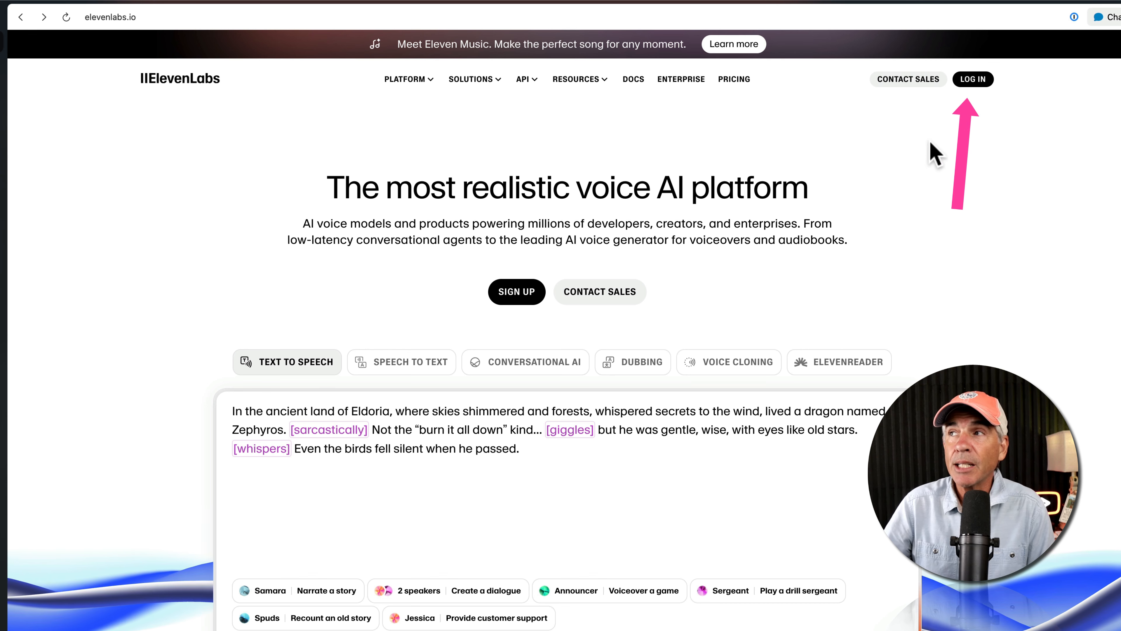
Step: Log in and open the Music product within the Creative Platform
click(975, 81)
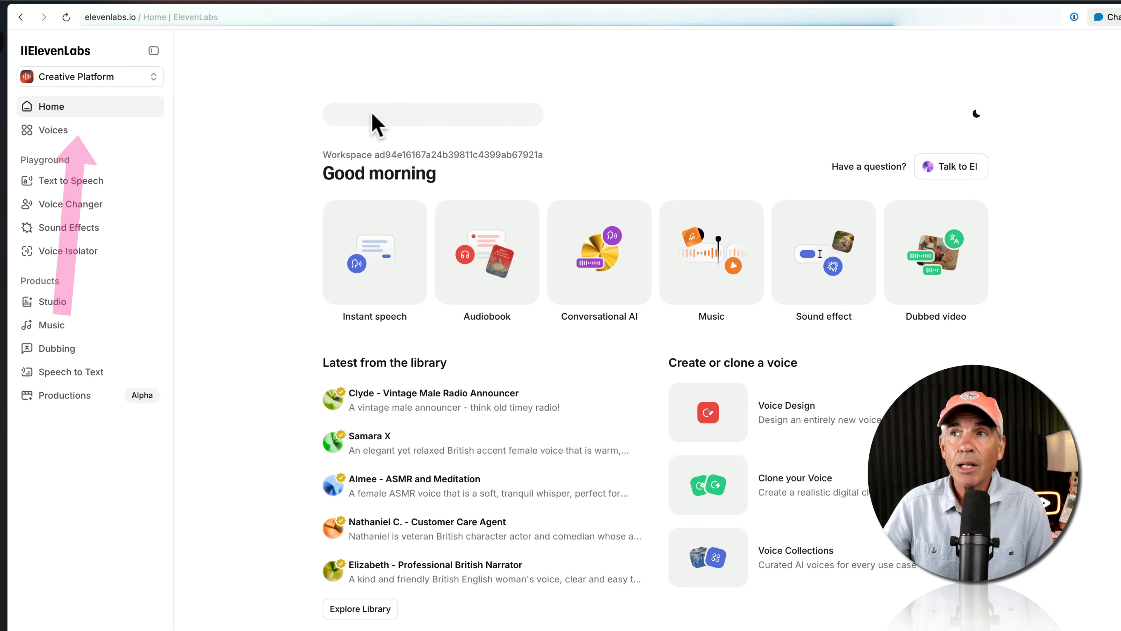
click(153, 78)
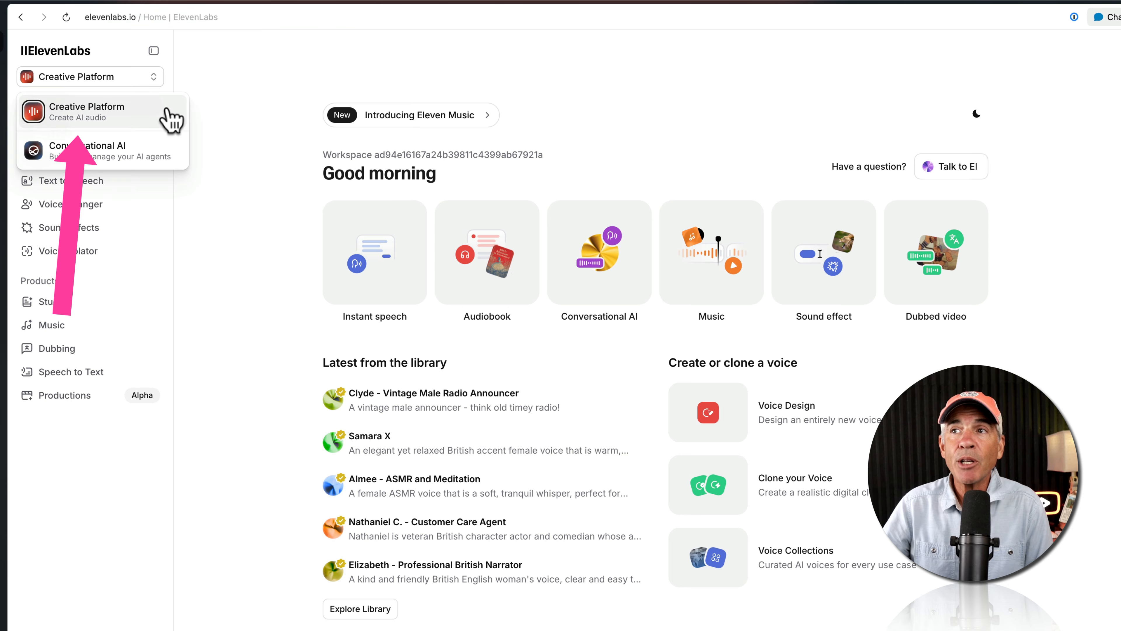
click(170, 116)
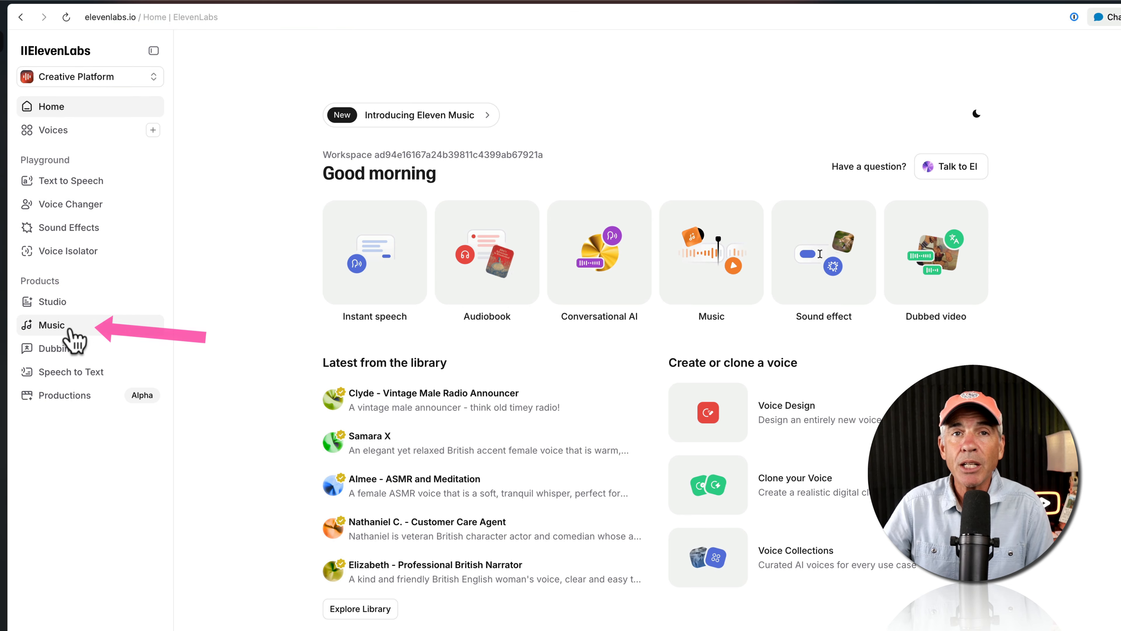
click(84, 326)
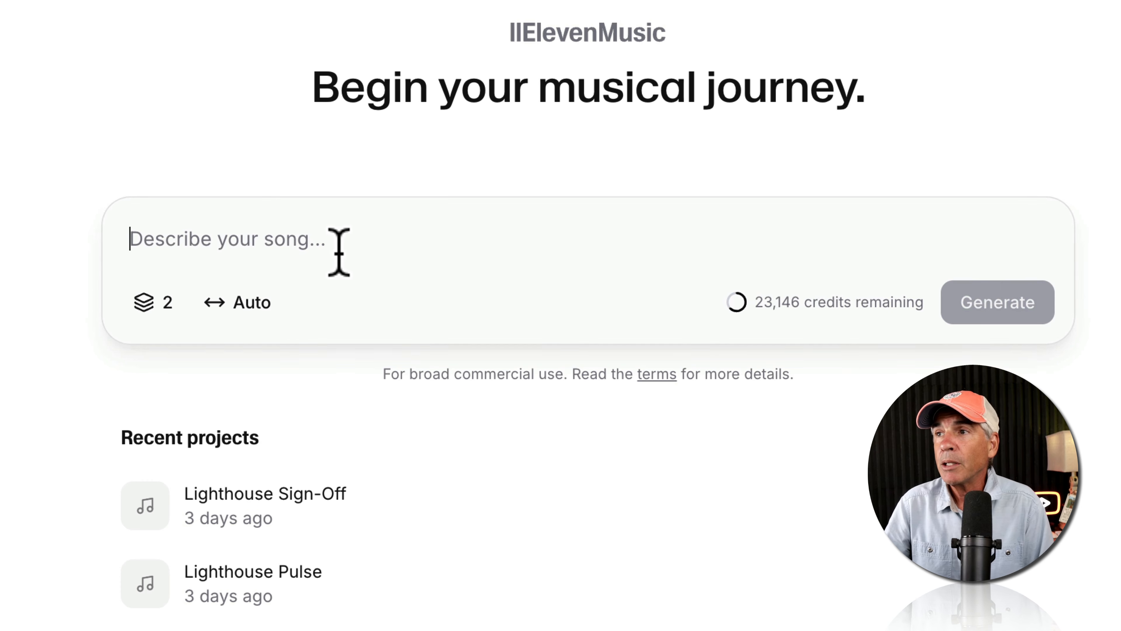
Step: Review the song's variant and duration options, and the Starter plan's monthly credits on the pricing page
click(145, 308)
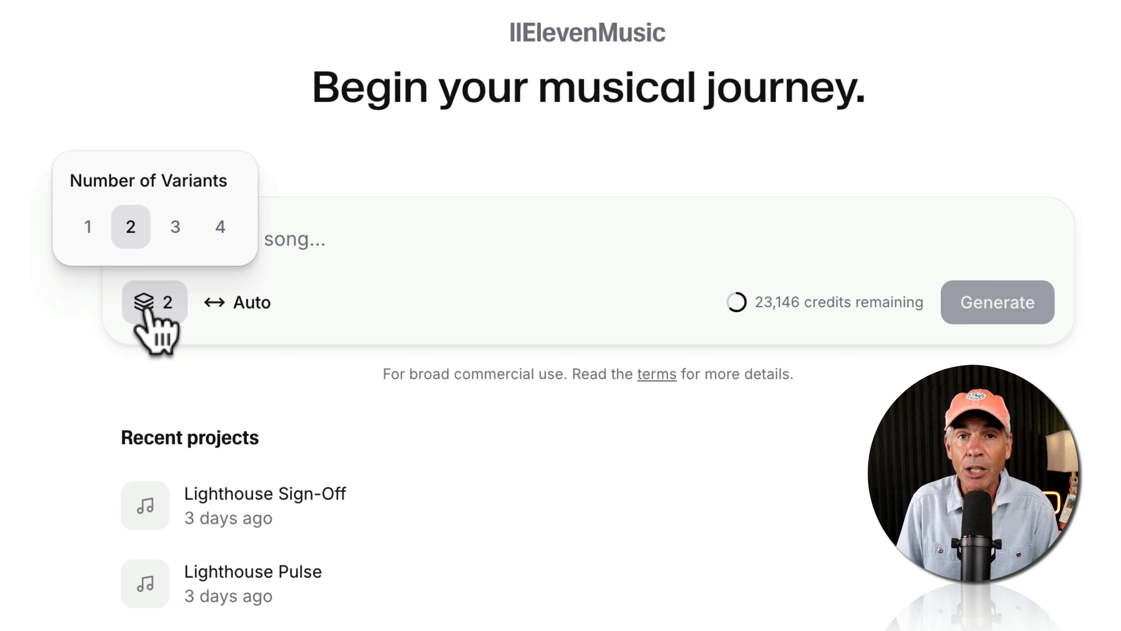
click(263, 305)
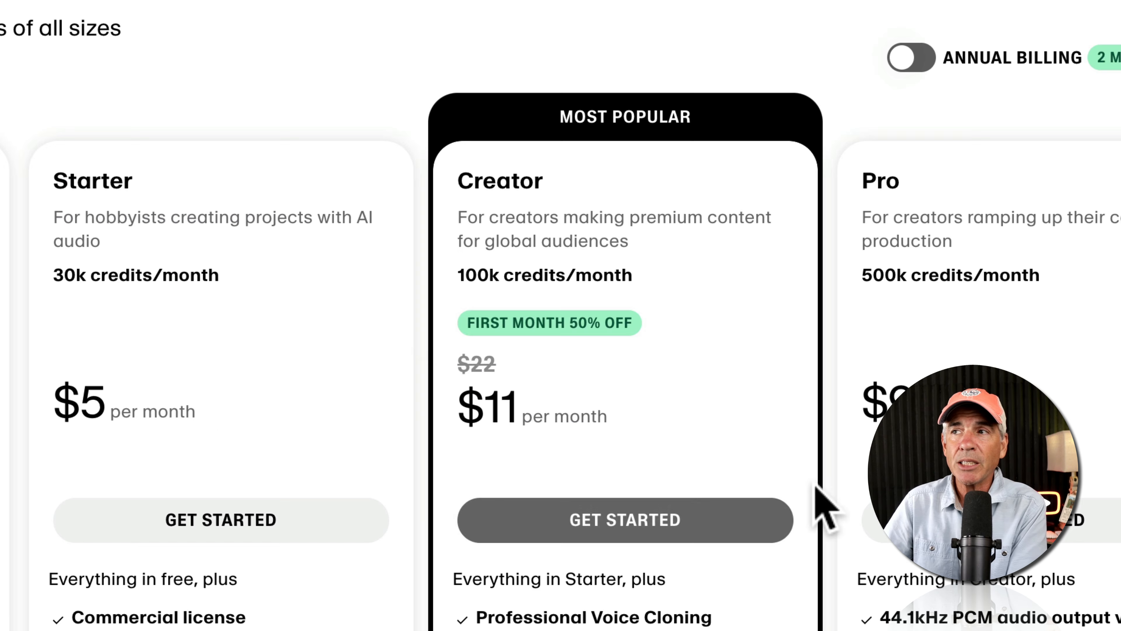
double_click(50, 177)
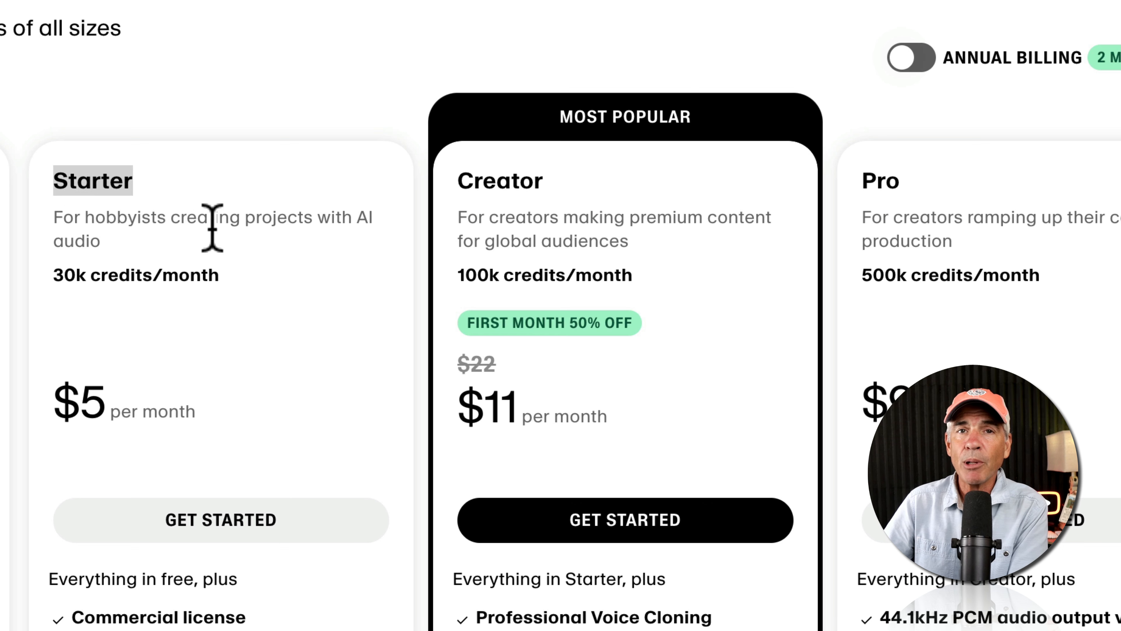
drag(221, 275, 73, 279)
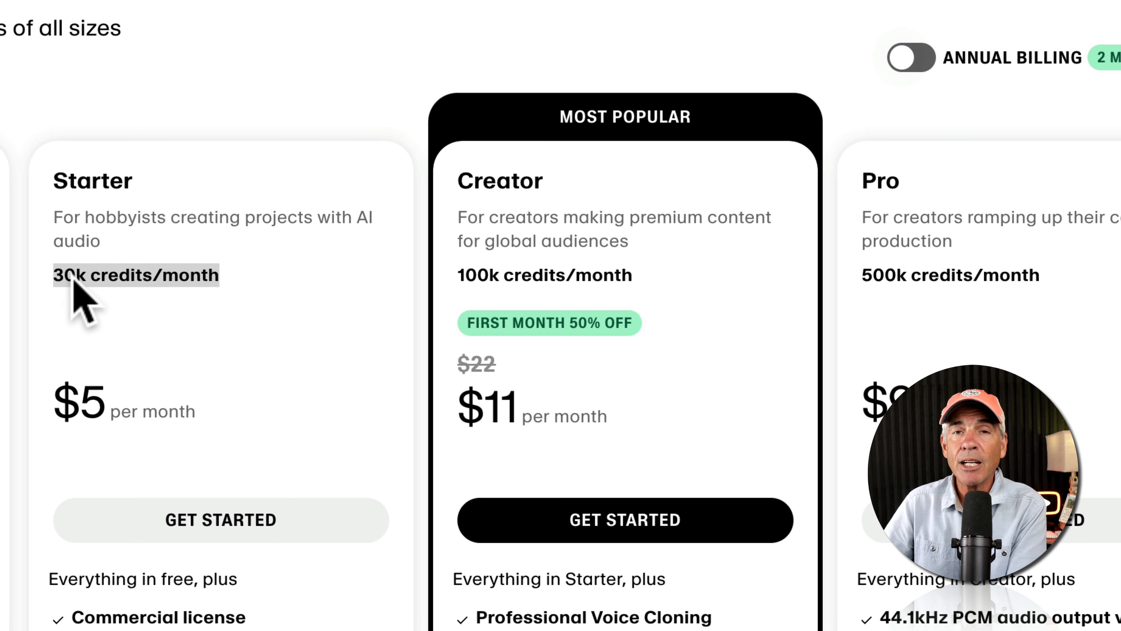
click(234, 304)
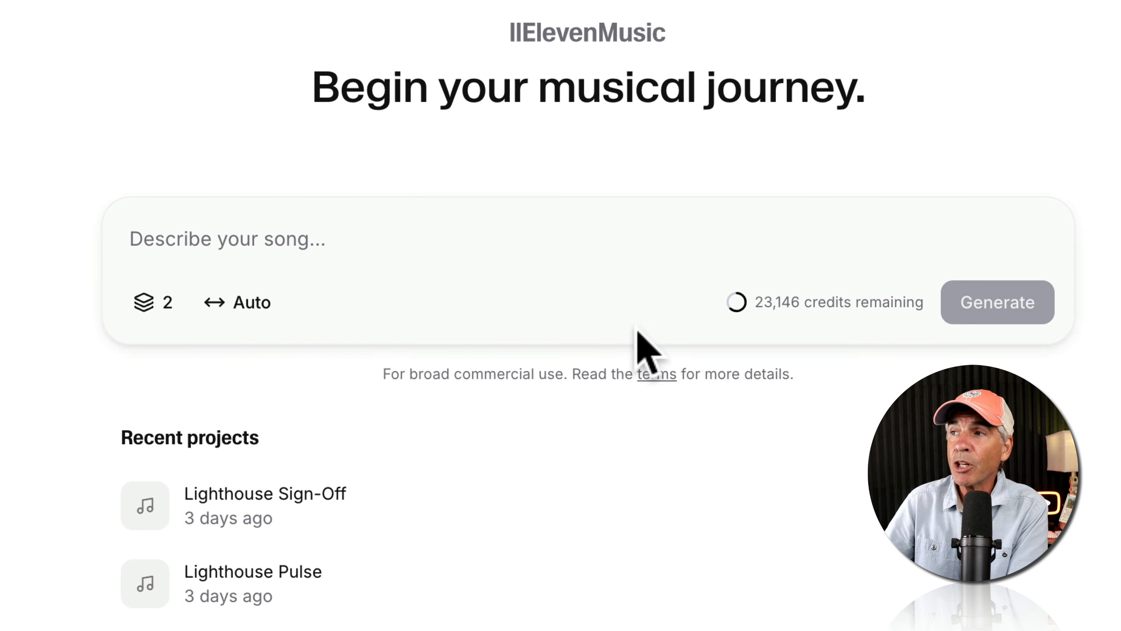
Step: Check the credit cost of the default song settings and look through the variant and duration choices
mouse_move(762, 302)
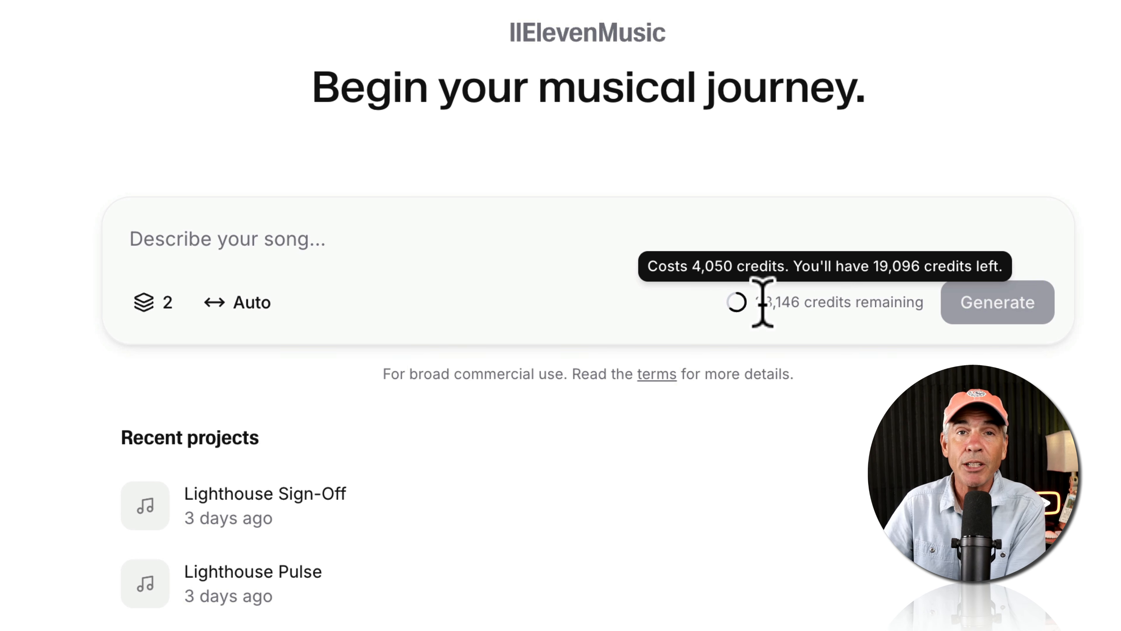
click(153, 304)
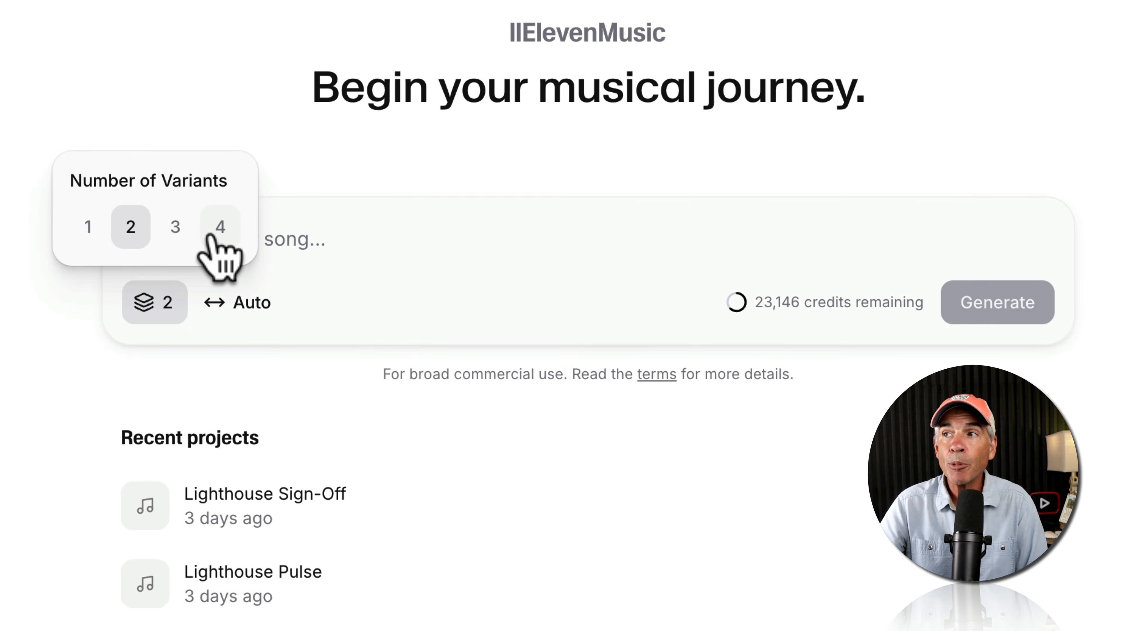
click(253, 303)
click(254, 304)
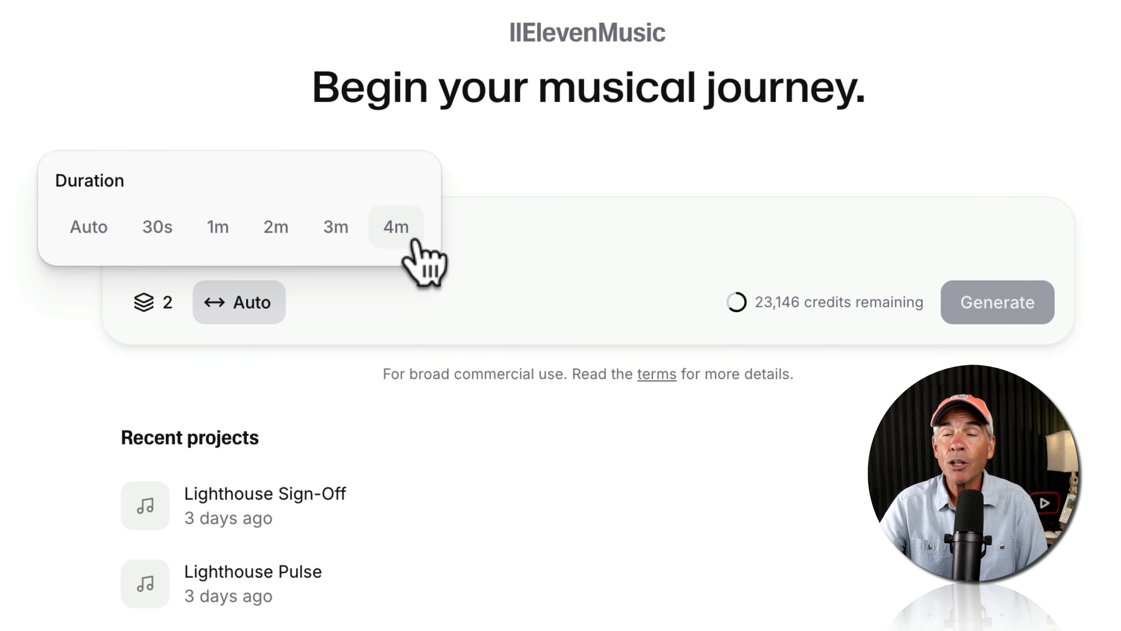
click(588, 251)
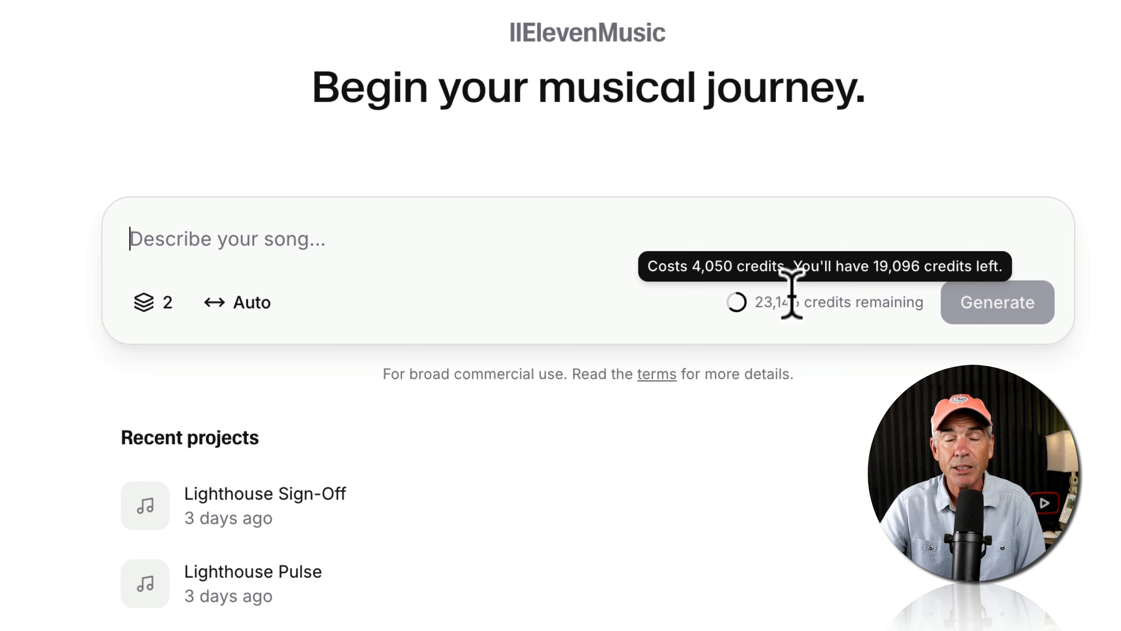
Step: Set the song to 4 variants with a 4m duration and check its credit cost
click(152, 305)
click(220, 232)
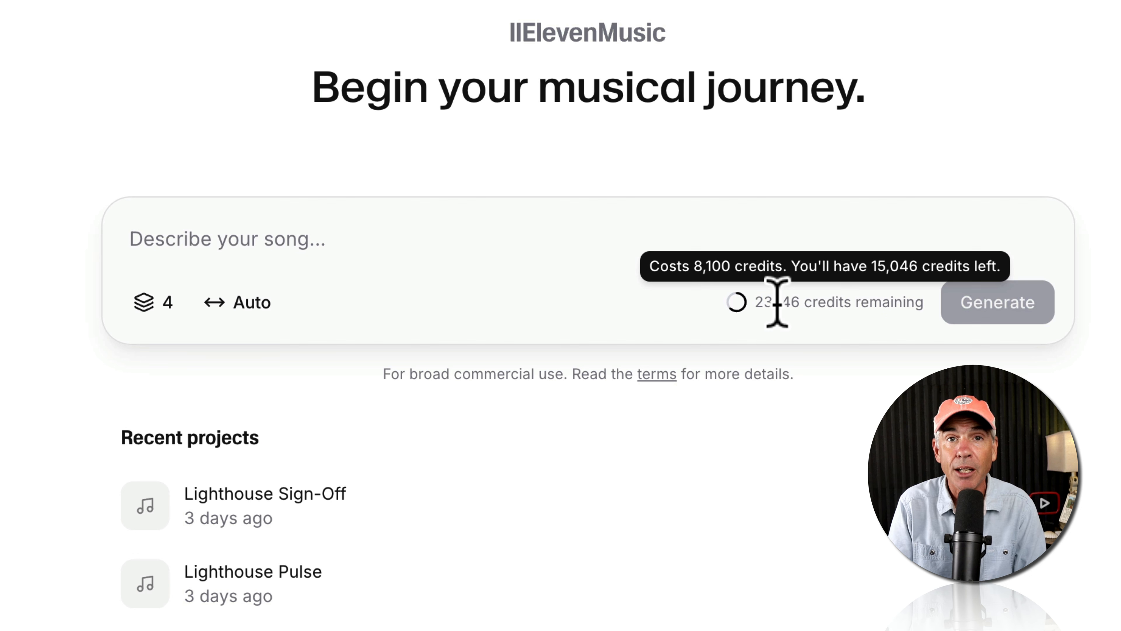
click(238, 304)
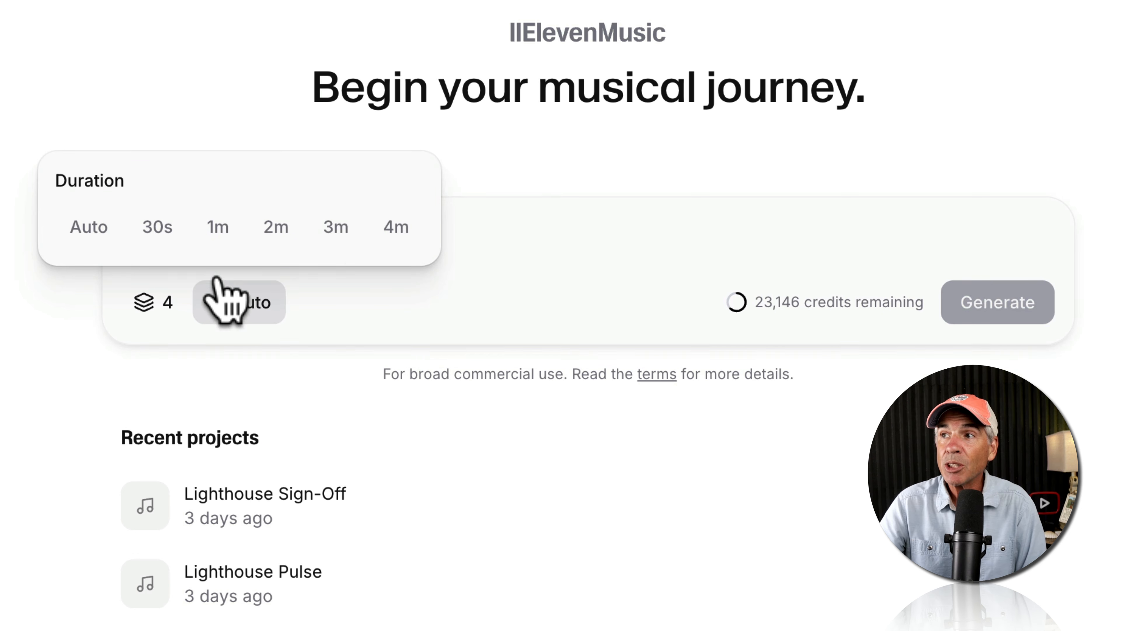
click(383, 234)
click(150, 304)
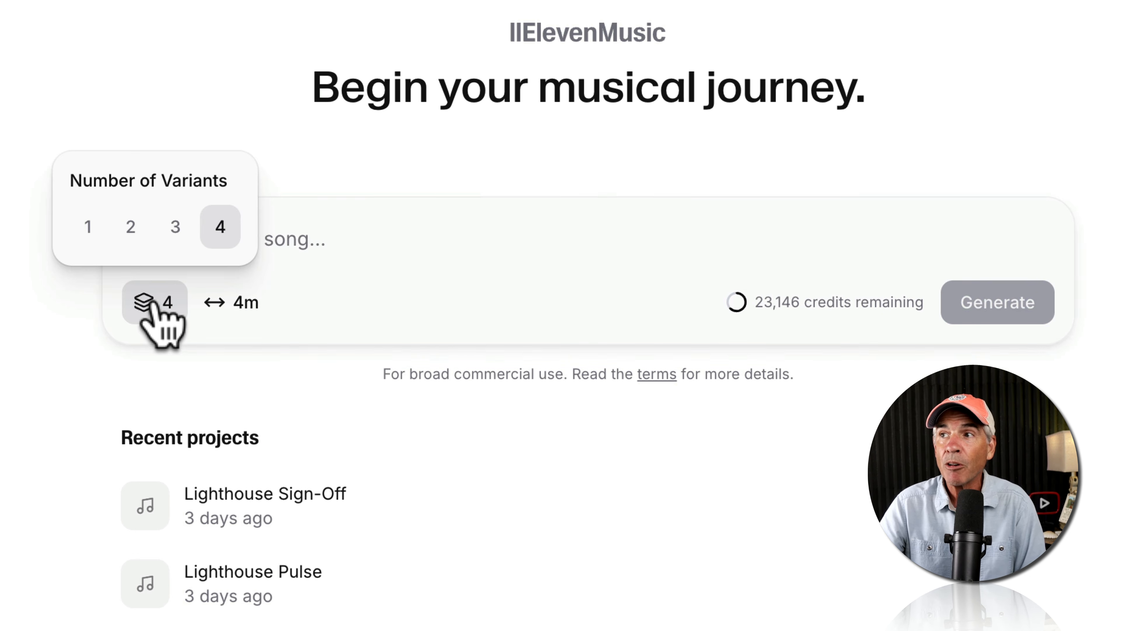
click(247, 304)
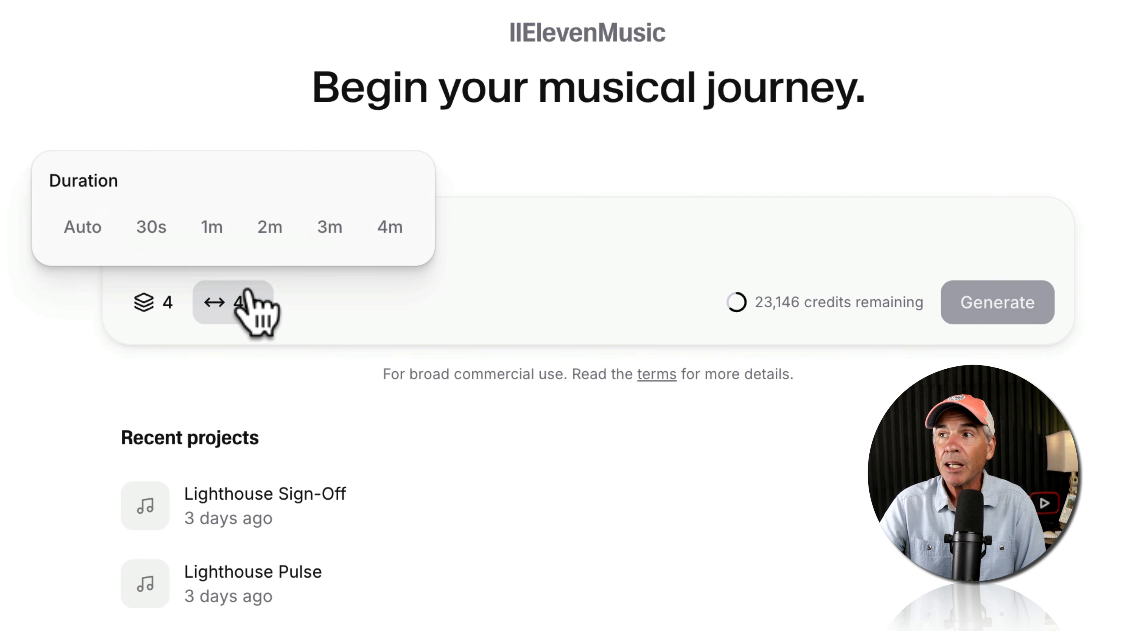
click(624, 261)
mouse_move(801, 305)
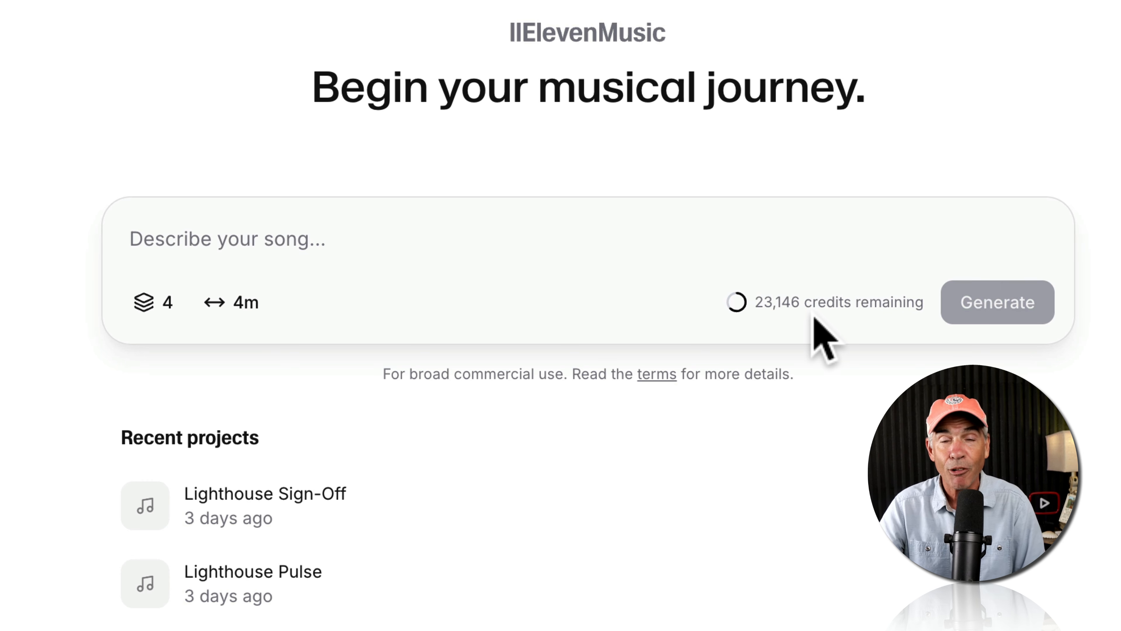
mouse_move(768, 301)
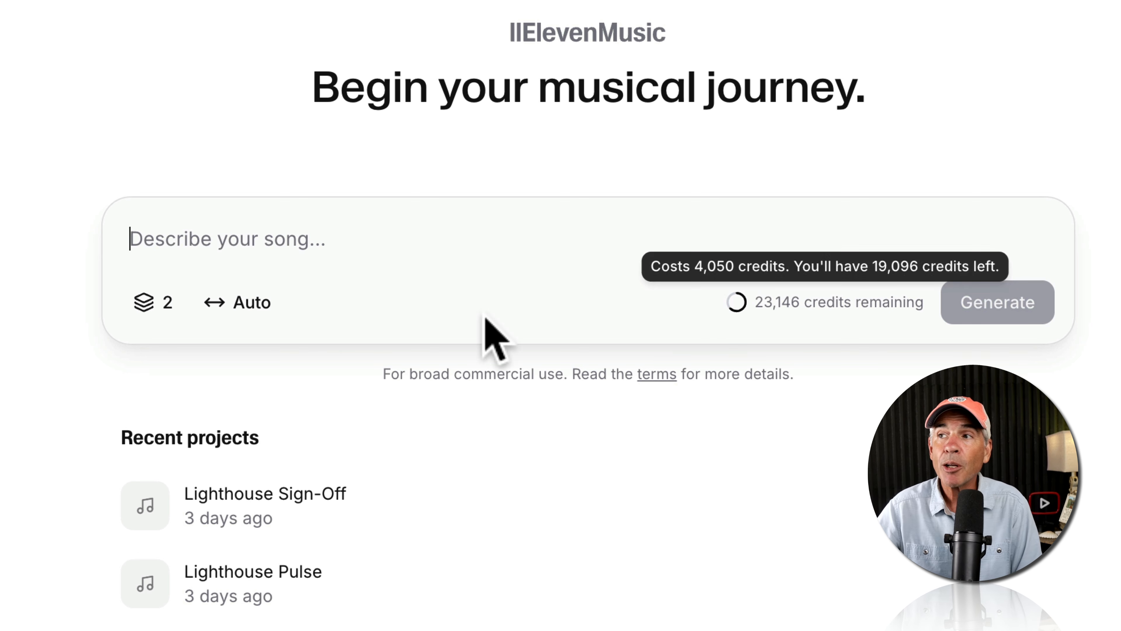
Step: Reduce the song settings to 1 variant with a 30s duration
click(135, 302)
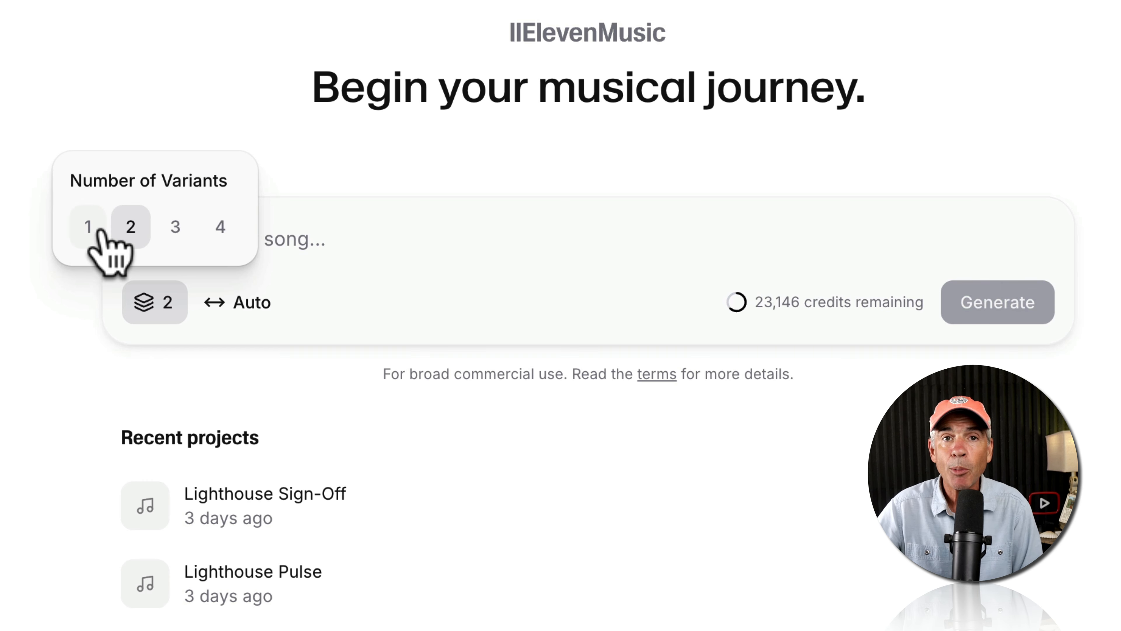
click(91, 227)
click(265, 305)
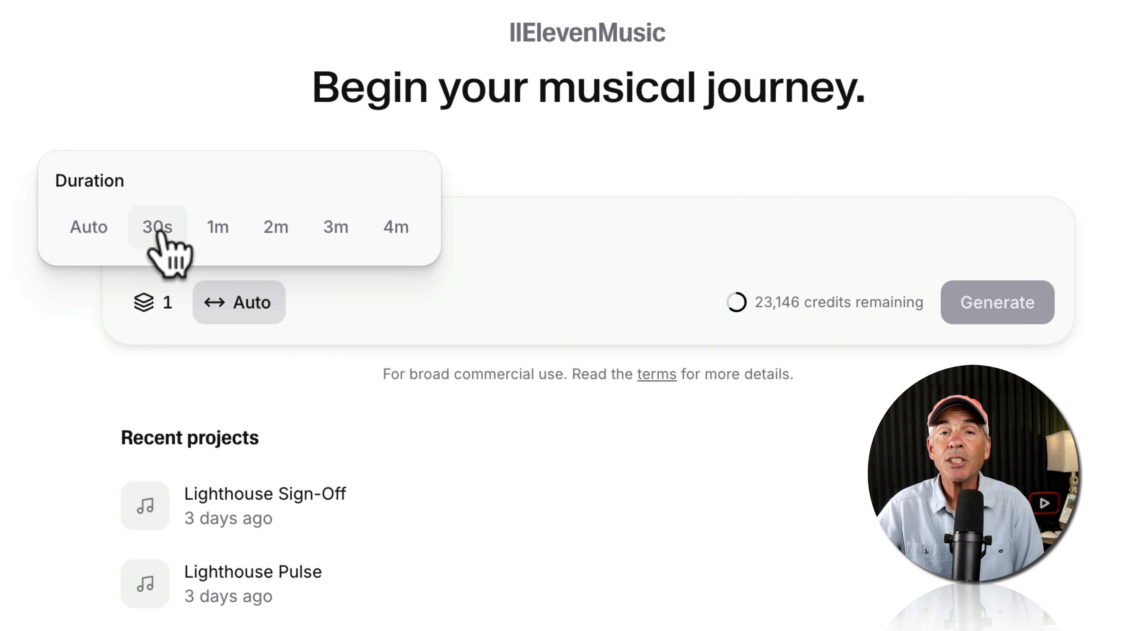
click(159, 234)
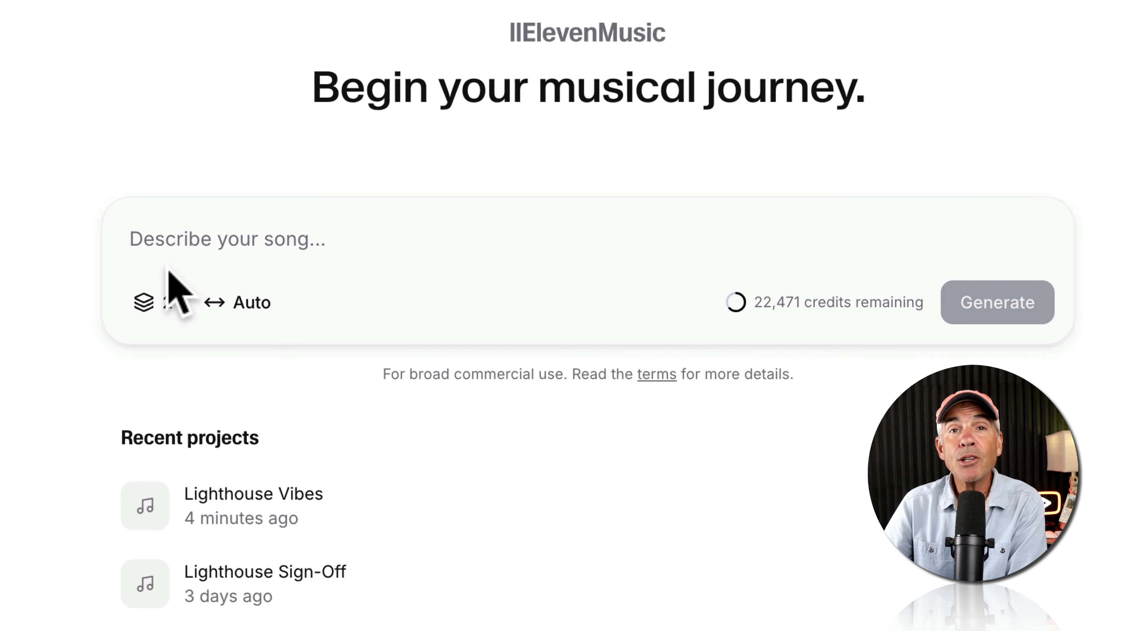
Step: Generate one 30s variant from the prompt "Happy, upbeat instrumental music bed for a solopreneur tech podcast intro. No vocals."
click(173, 251)
text(Happy, upbeat instrumental music bed for a solopreneur tech podcast intro. No vocals.)
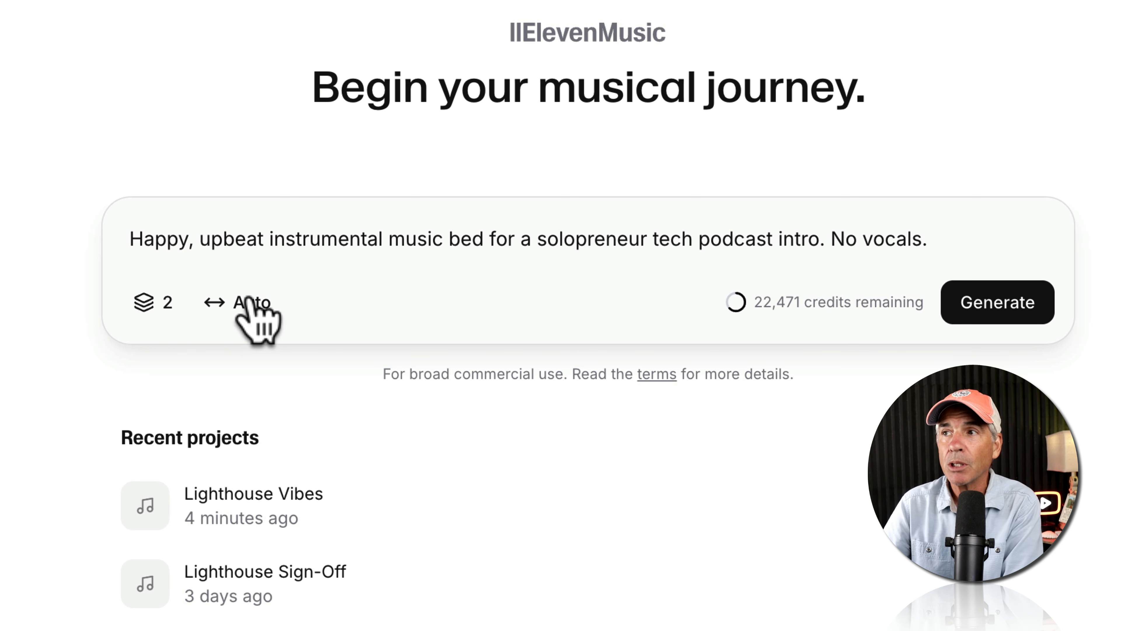
click(170, 303)
click(88, 230)
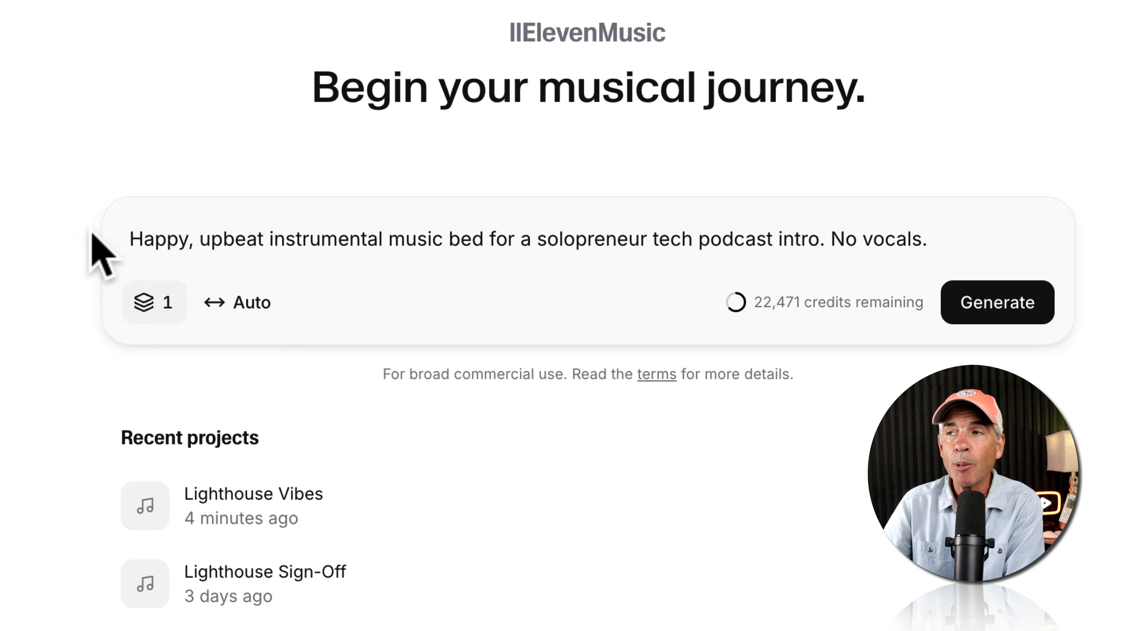
click(240, 303)
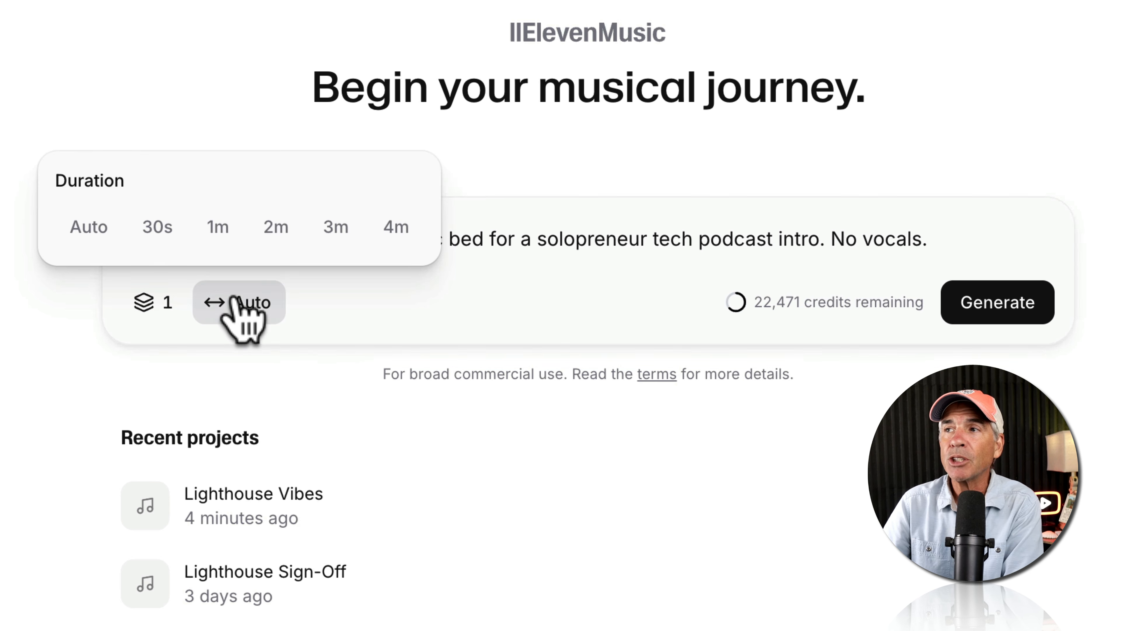
click(157, 227)
mouse_move(769, 280)
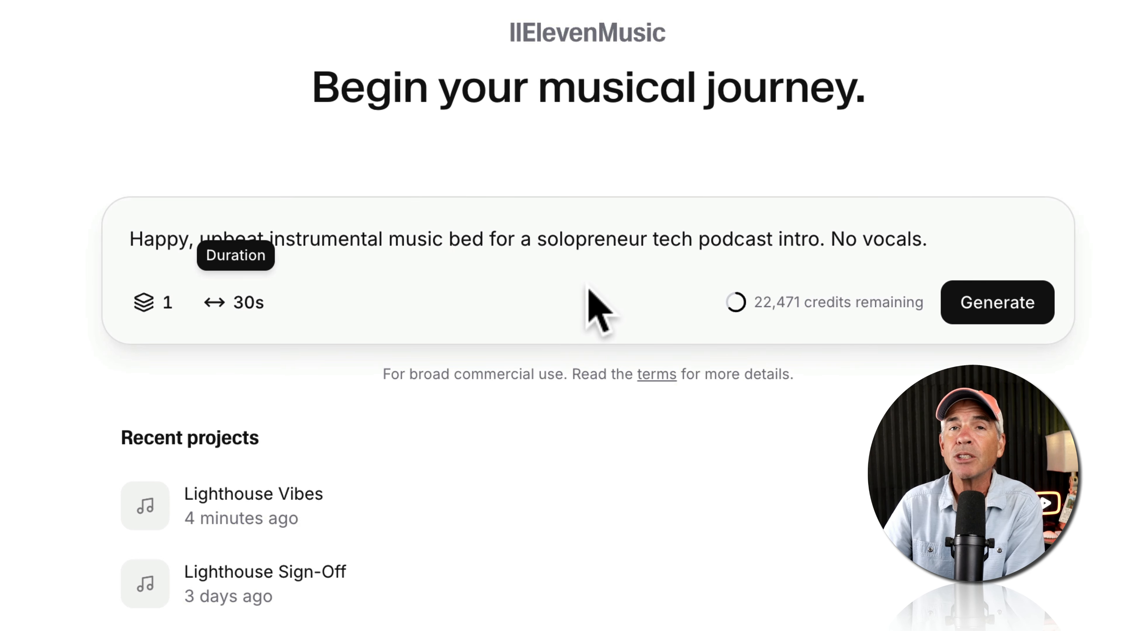
click(1029, 309)
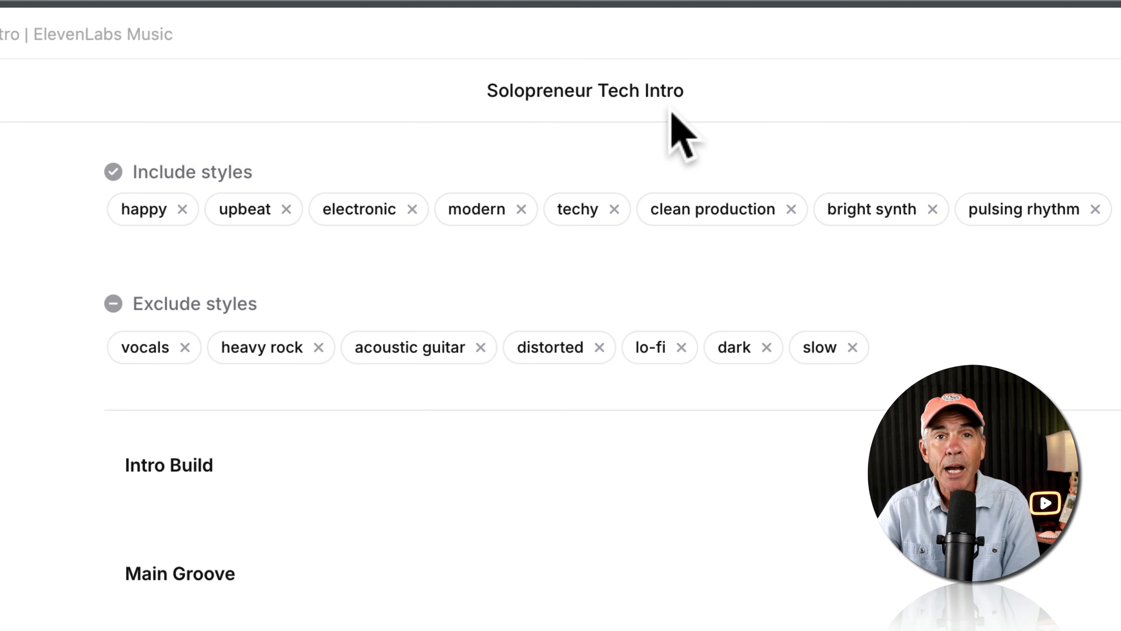
Step: Rename the generated song project to "MMU 01"
click(610, 98)
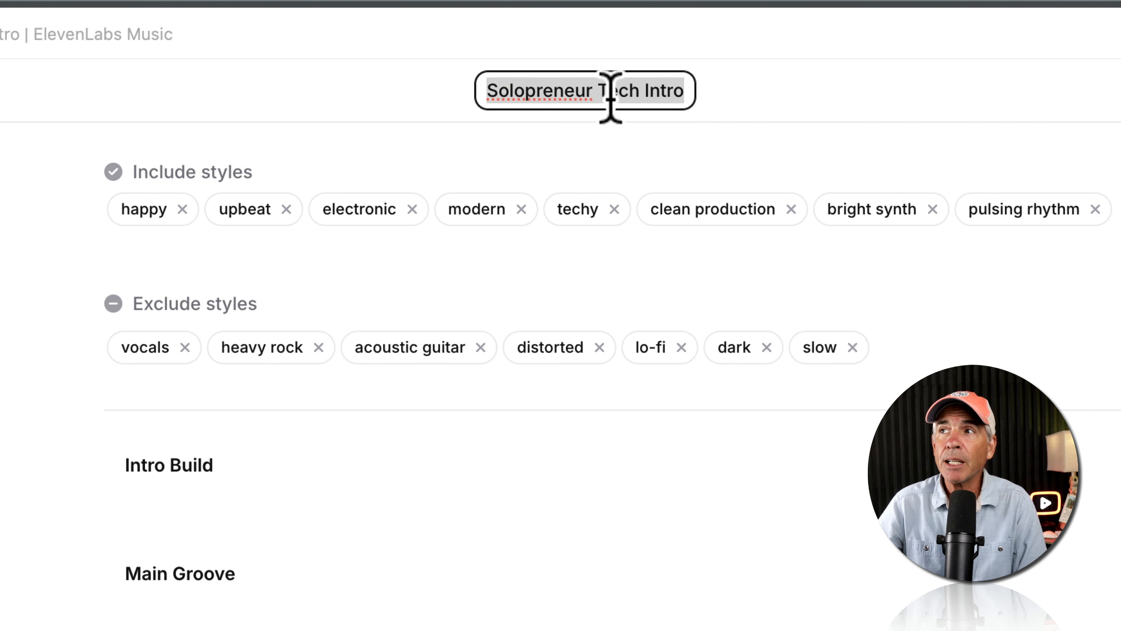
key(BackSpace)
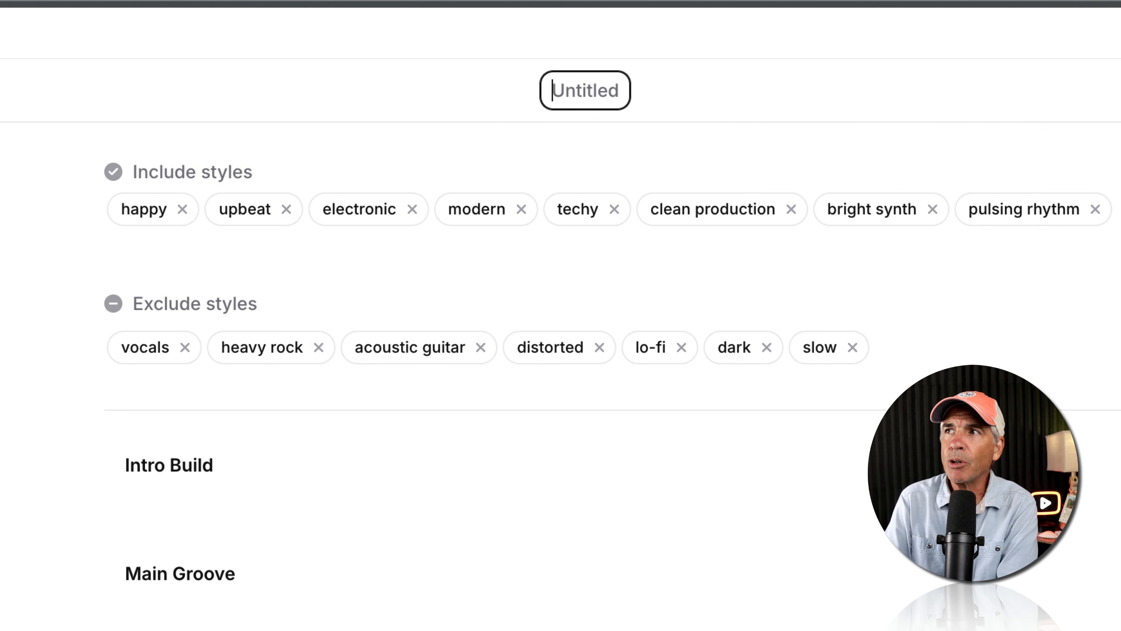
text(MMU)
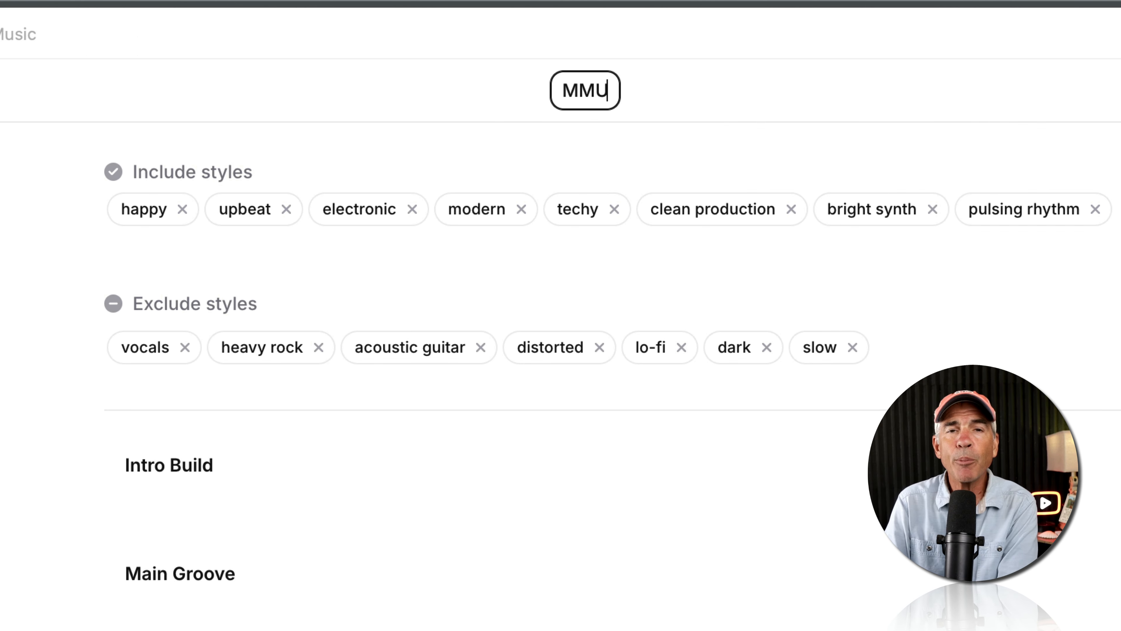
key(Return)
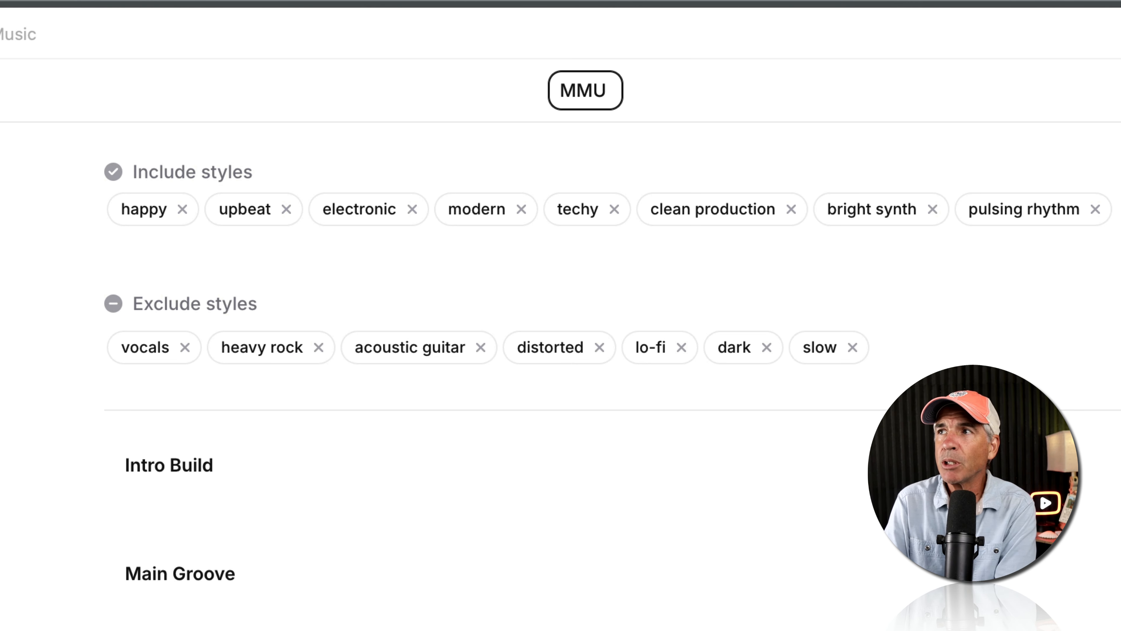
text(01)
key(Return)
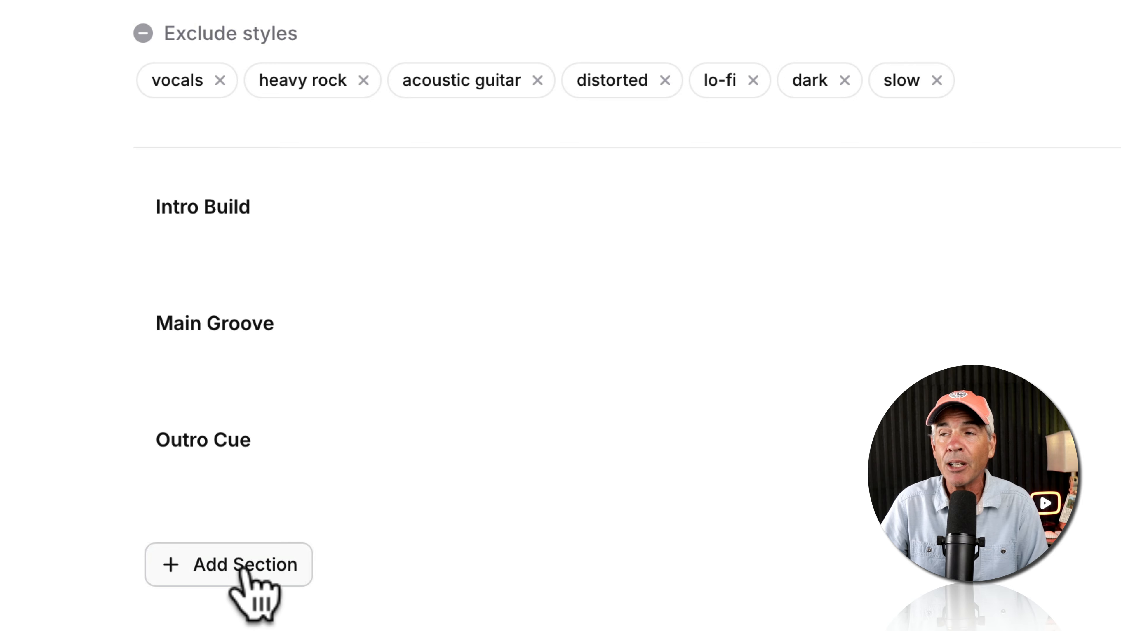
click(128, 204)
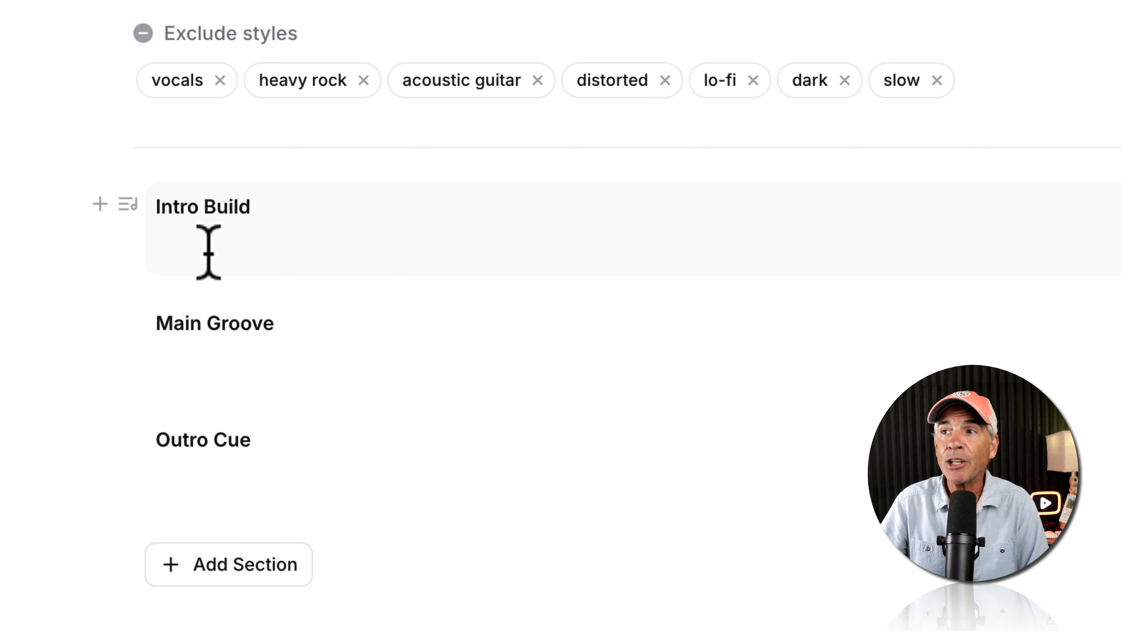
click(210, 251)
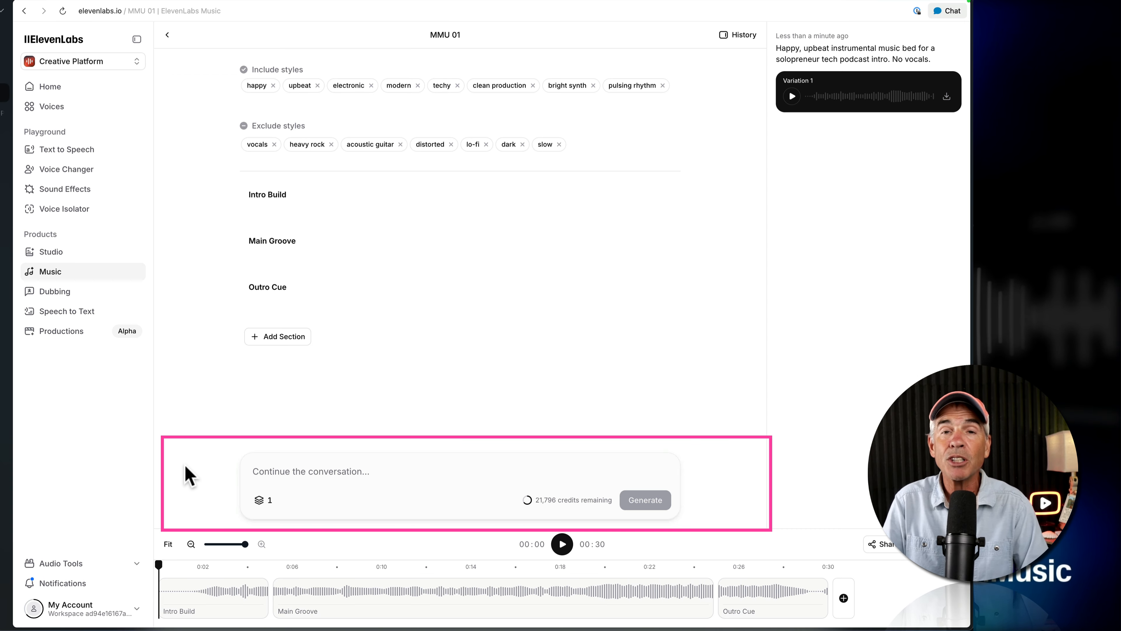
click(272, 471)
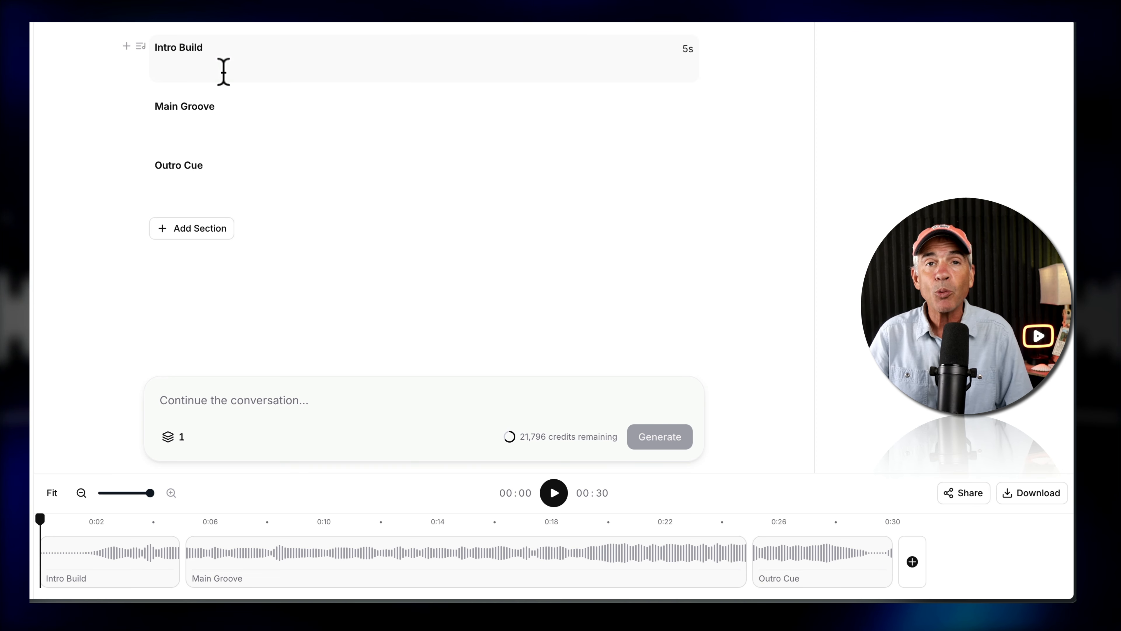
Step: Insert a new section after Intro Build and delete it again
click(126, 47)
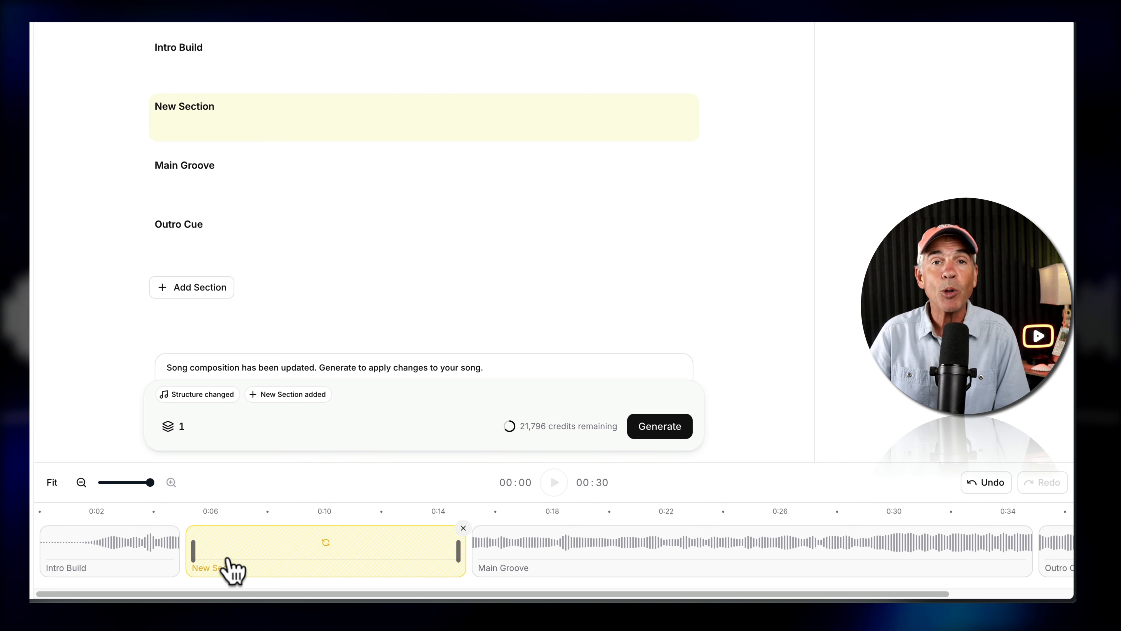
click(463, 528)
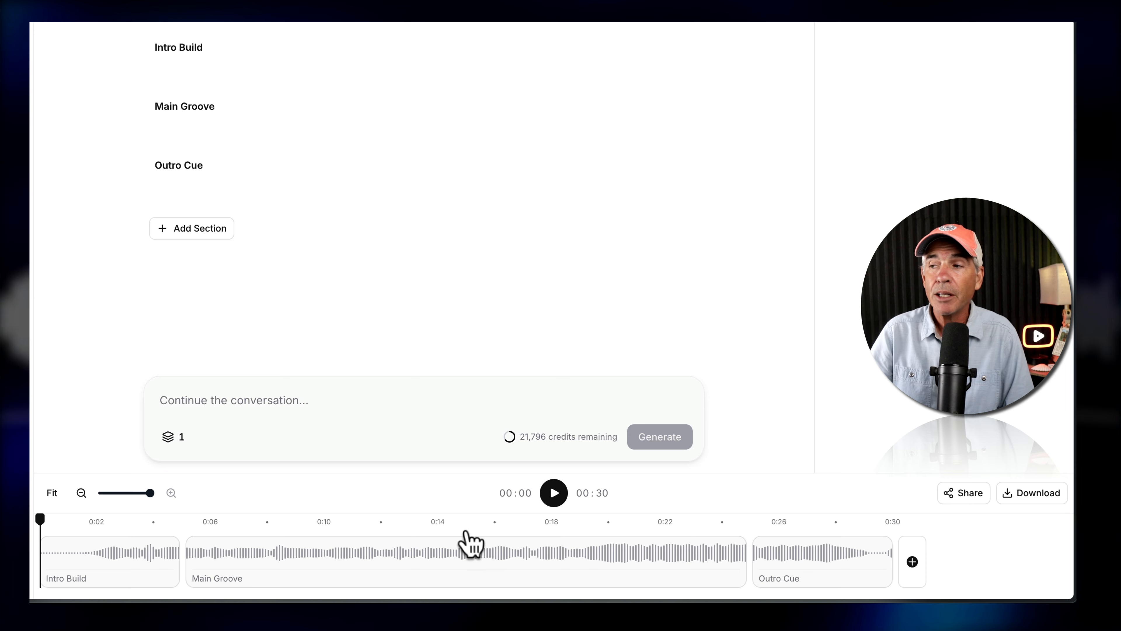
Step: Add a new section at the end of the song and move it between Main Groove and Outro Cue
click(912, 560)
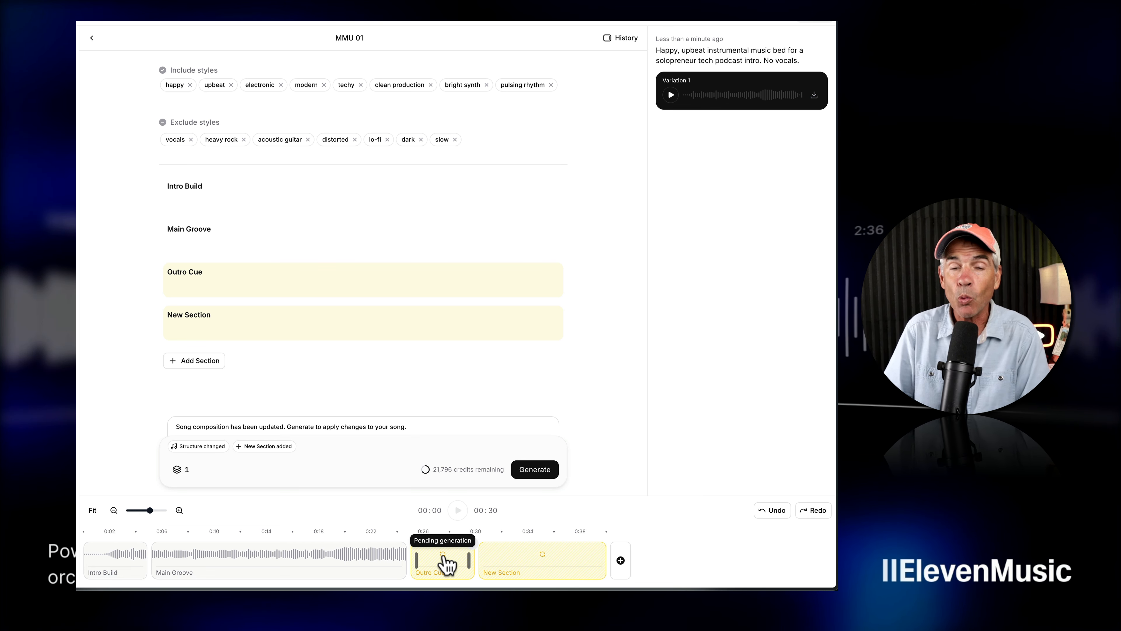
drag(447, 563, 476, 564)
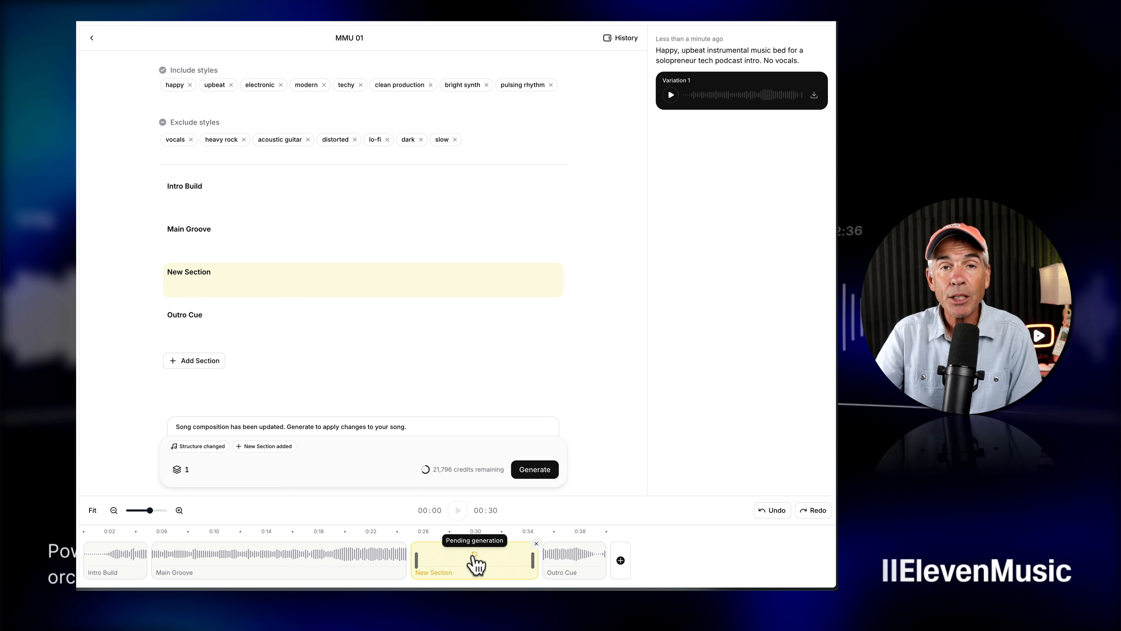
Step: Open the new section's include and exclude styles, cancel without changes, and delete the section from the timeline
click(193, 287)
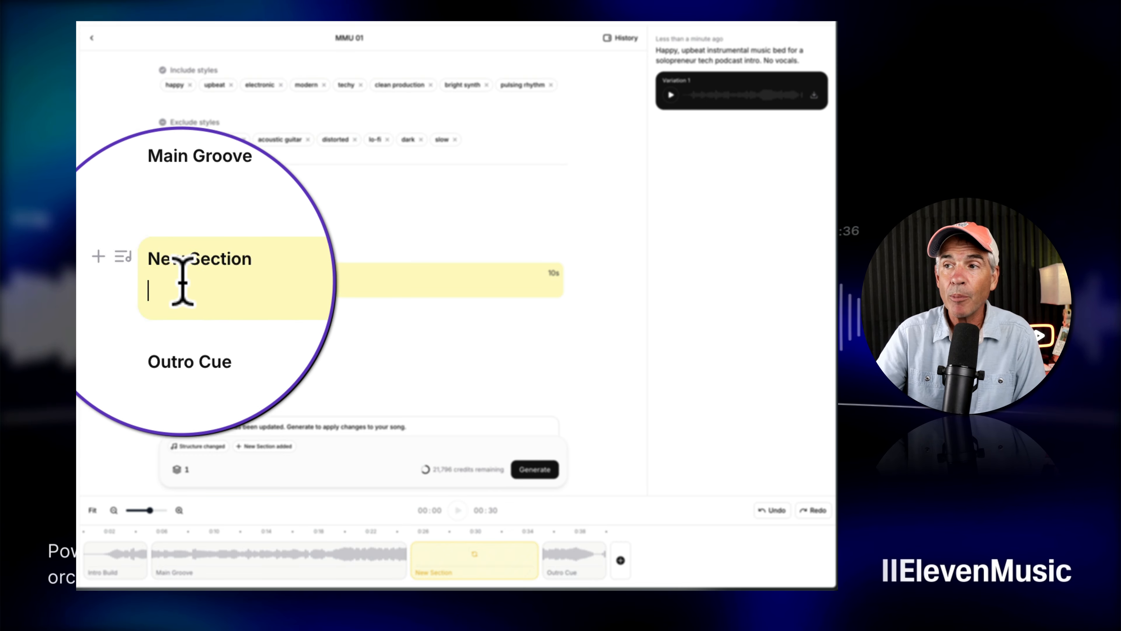
click(155, 274)
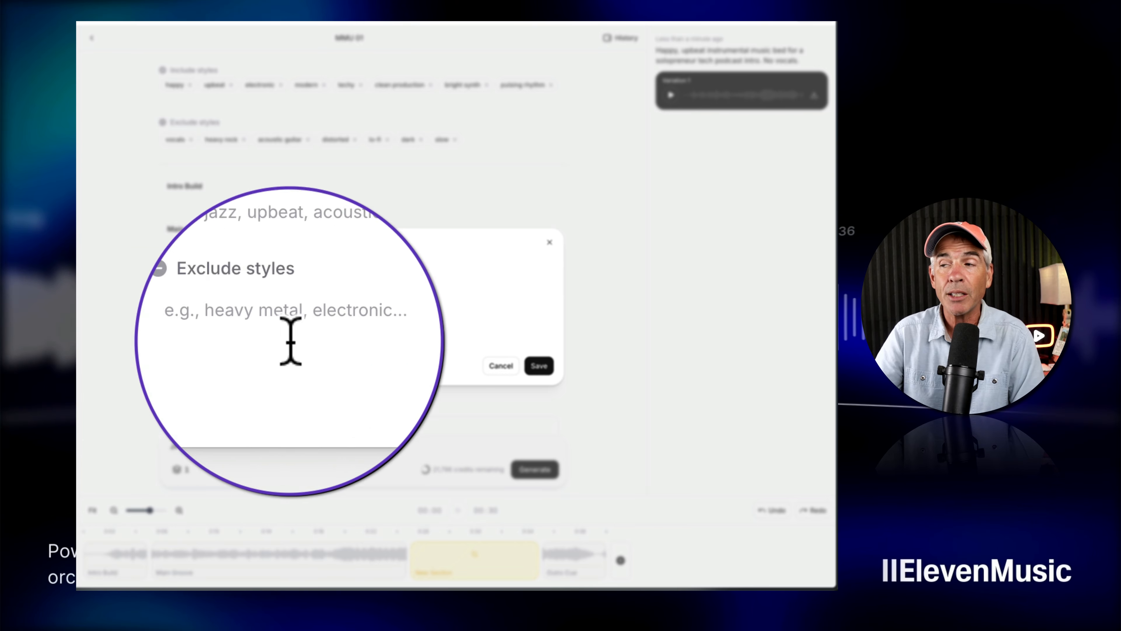
click(501, 365)
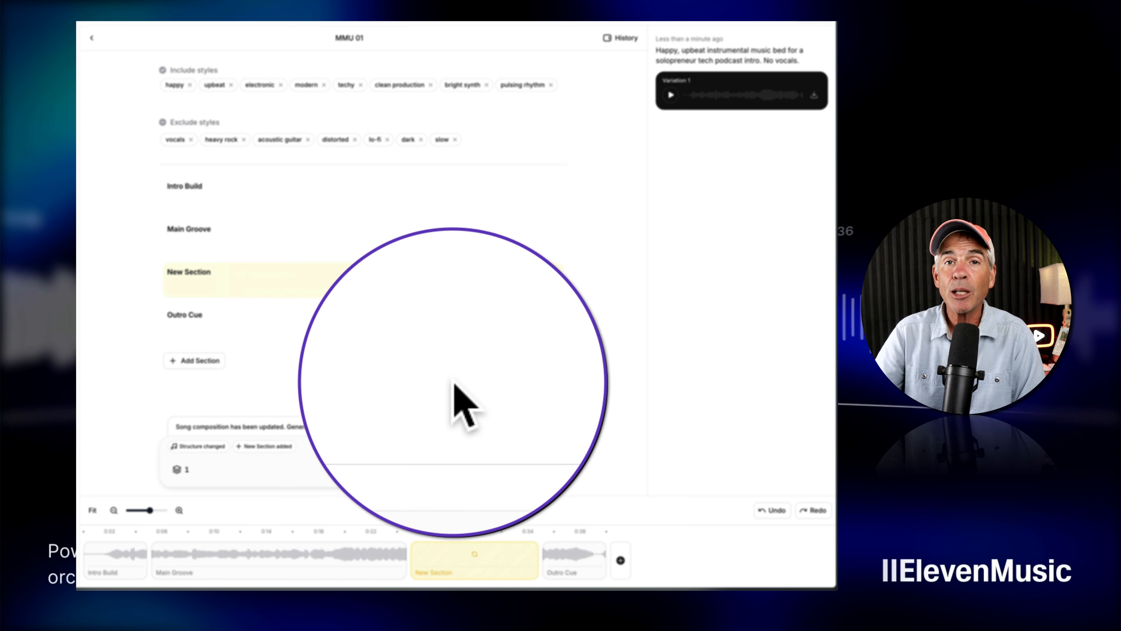
click(535, 544)
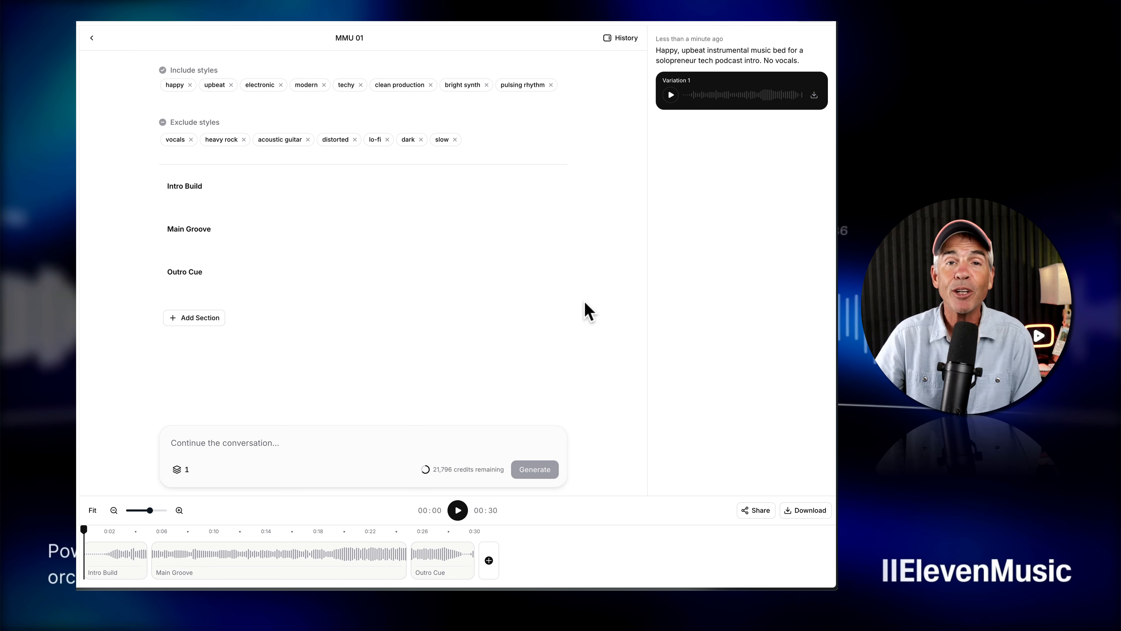
Step: Play the song and review its version history, loading the first edited composition plan and returning to the original variation
click(459, 510)
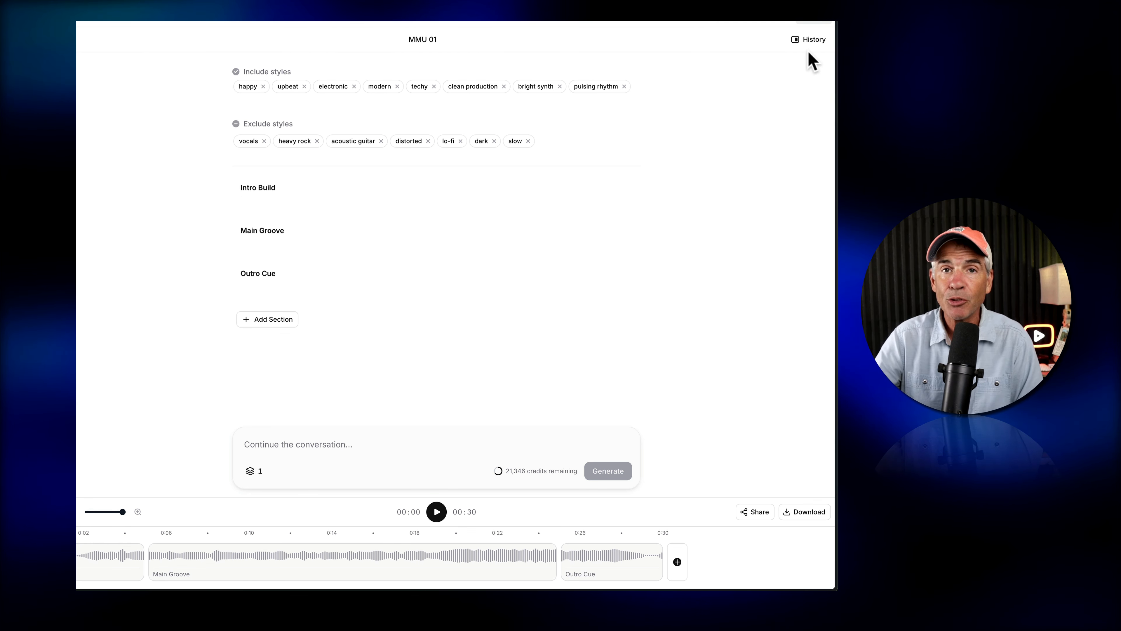
click(811, 41)
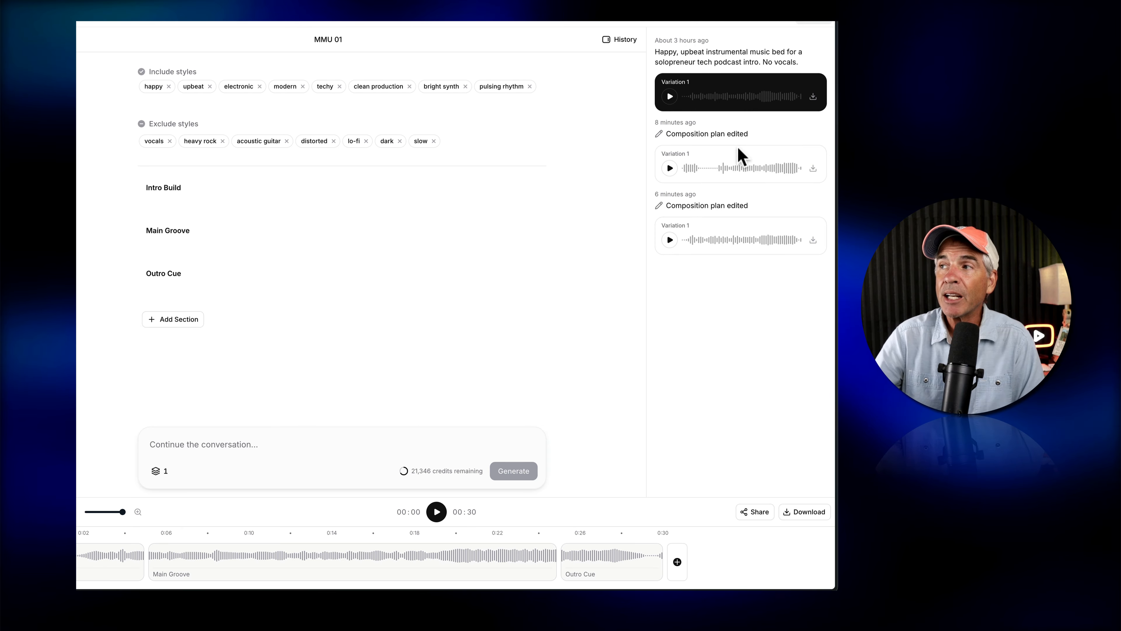
click(736, 179)
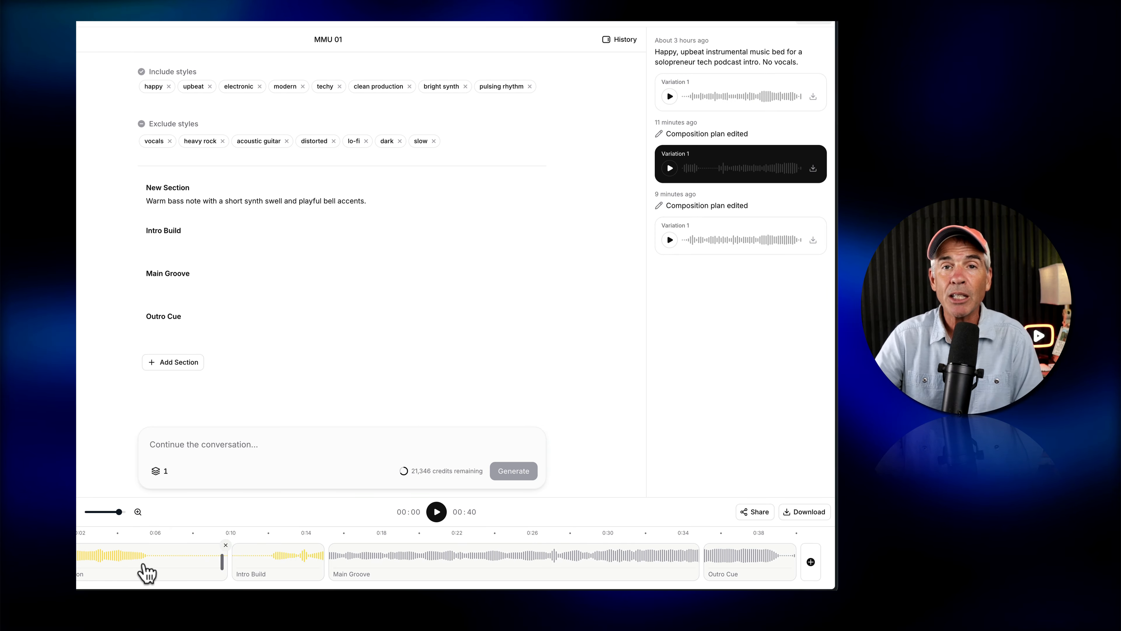
click(709, 105)
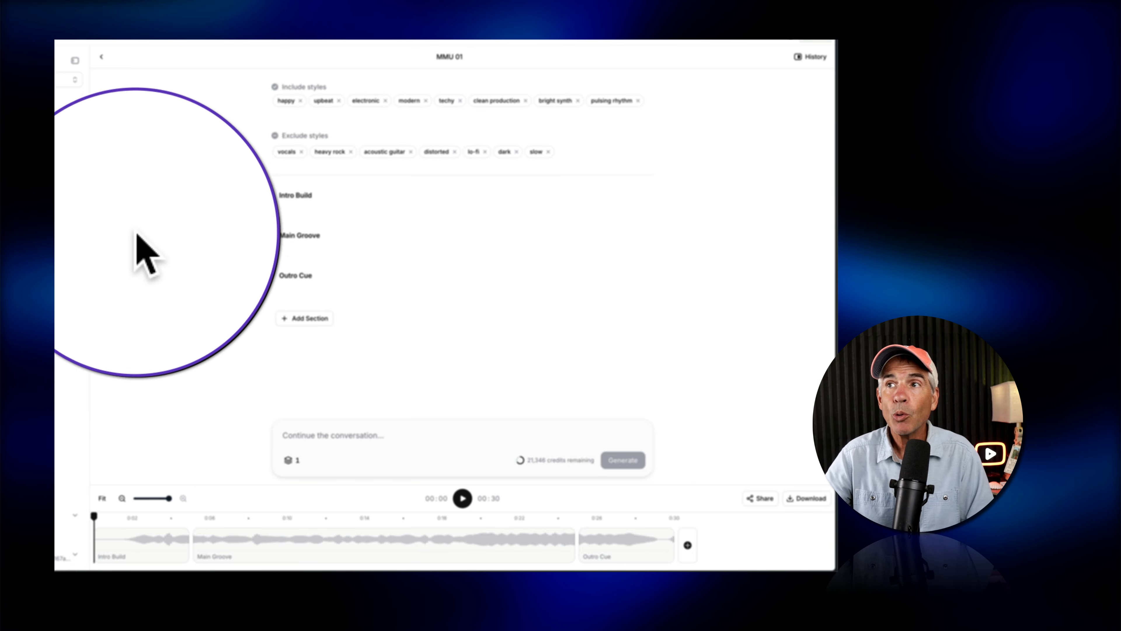
Step: Start a new song and generate one 30s variant from the pasted prompt for a bright, uplifting, slightly whimsical acoustic-guitar podcast intro without vocals
click(101, 88)
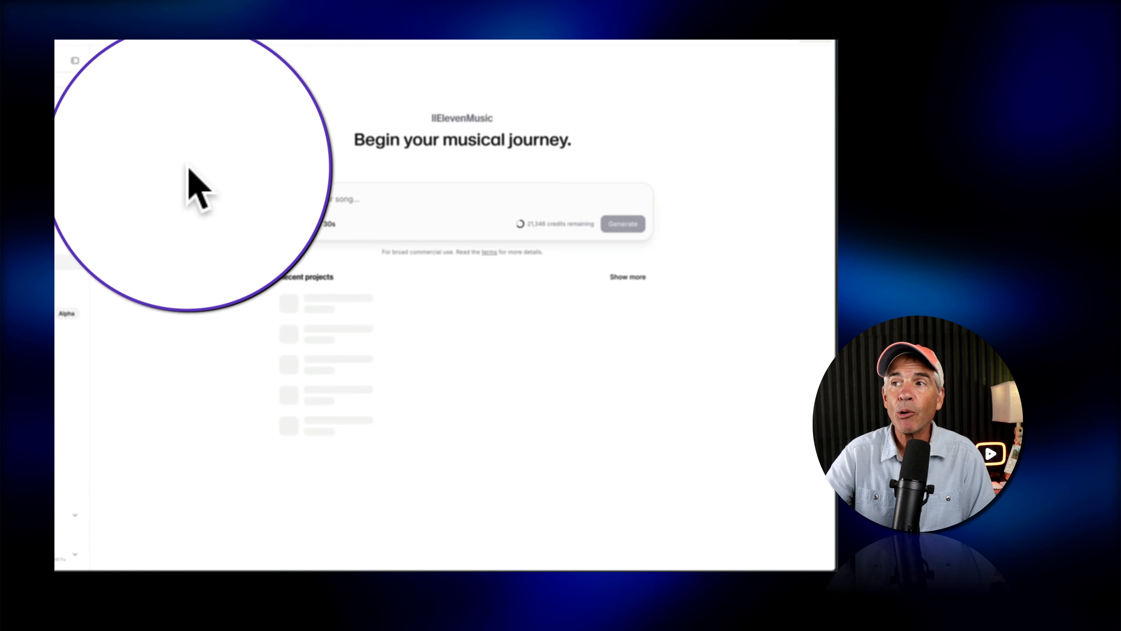
click(318, 201)
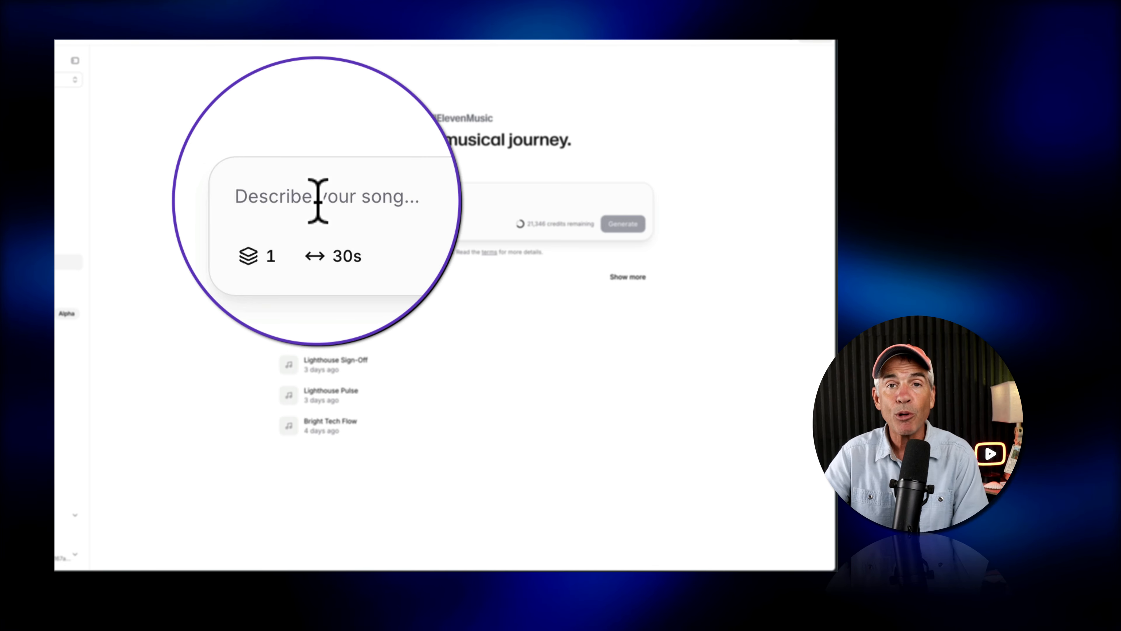
key(ctrl+v)
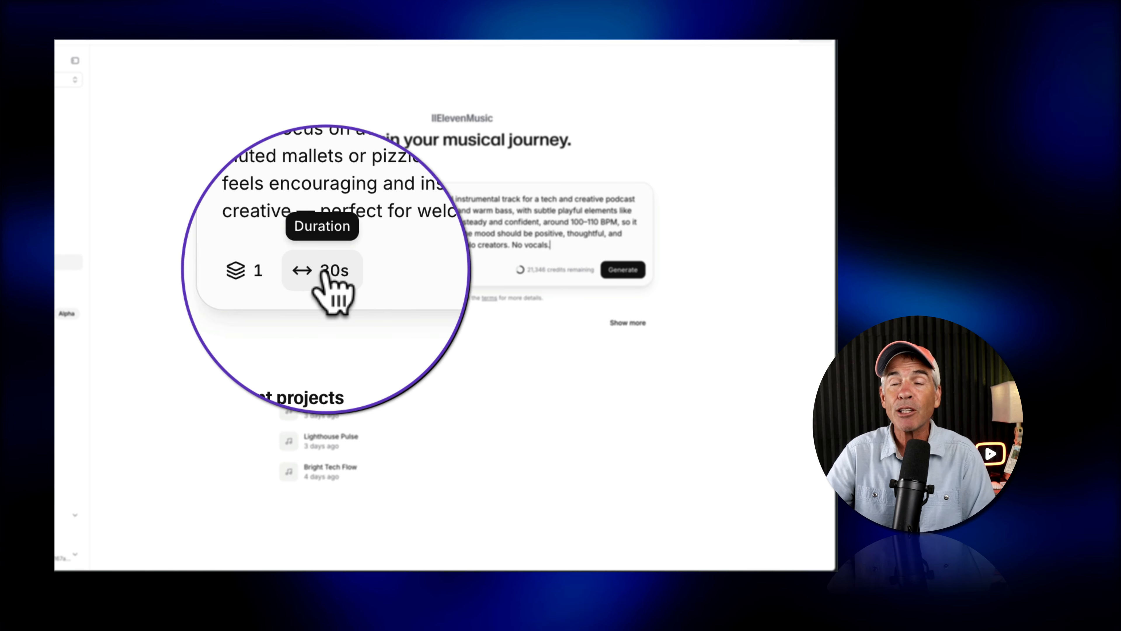
mouse_move(541, 270)
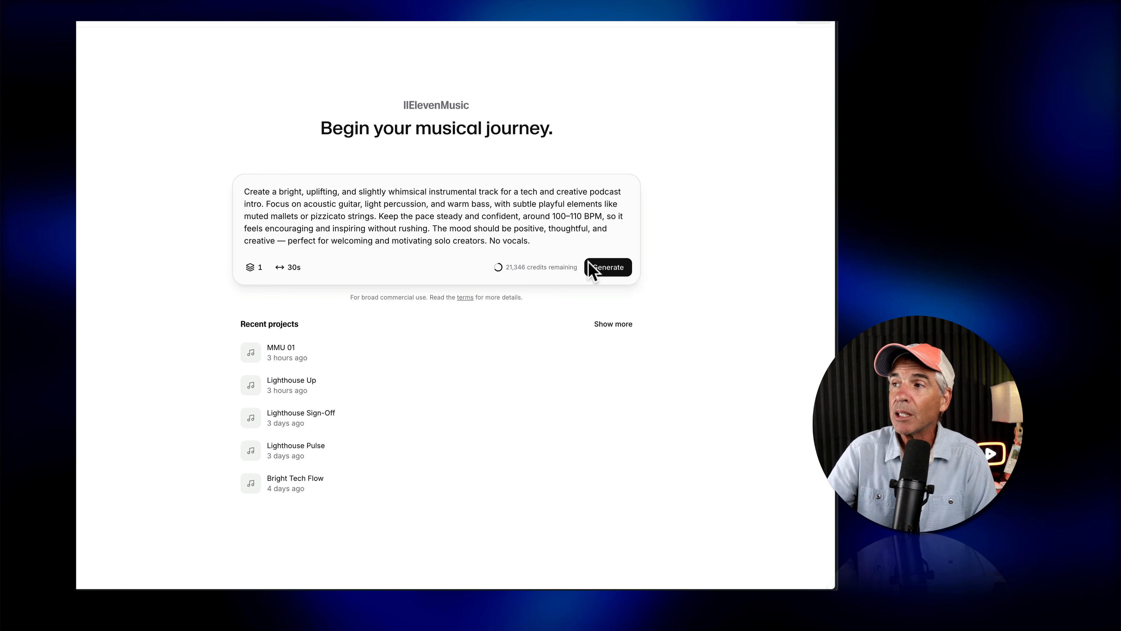
click(591, 269)
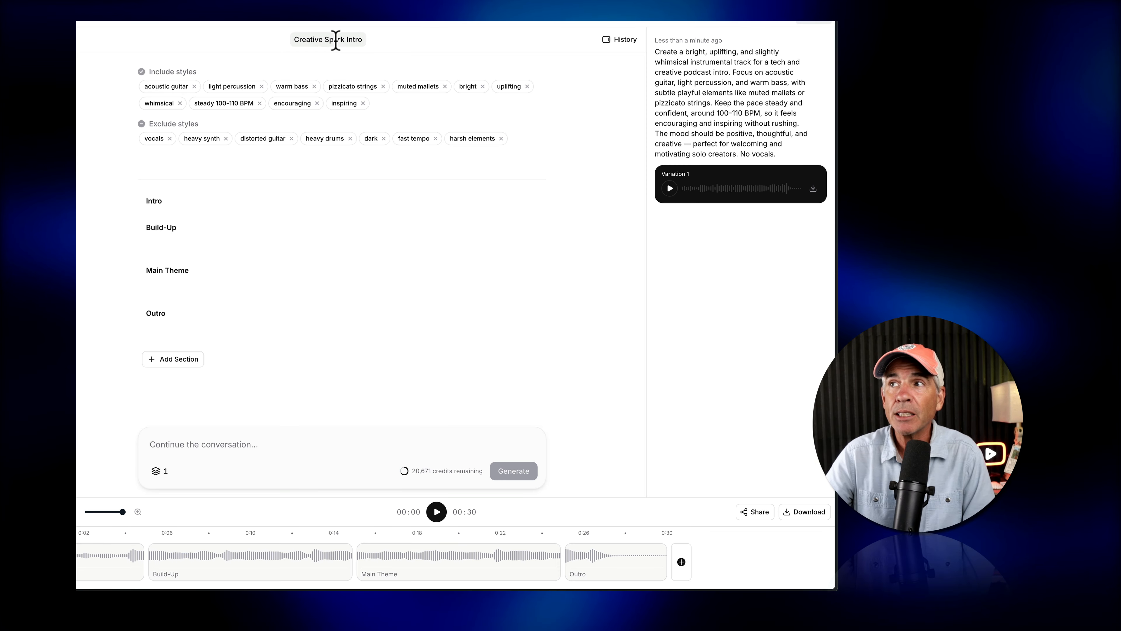
Step: Rename the new song project to "MMU 02" and play the generated track
click(335, 40)
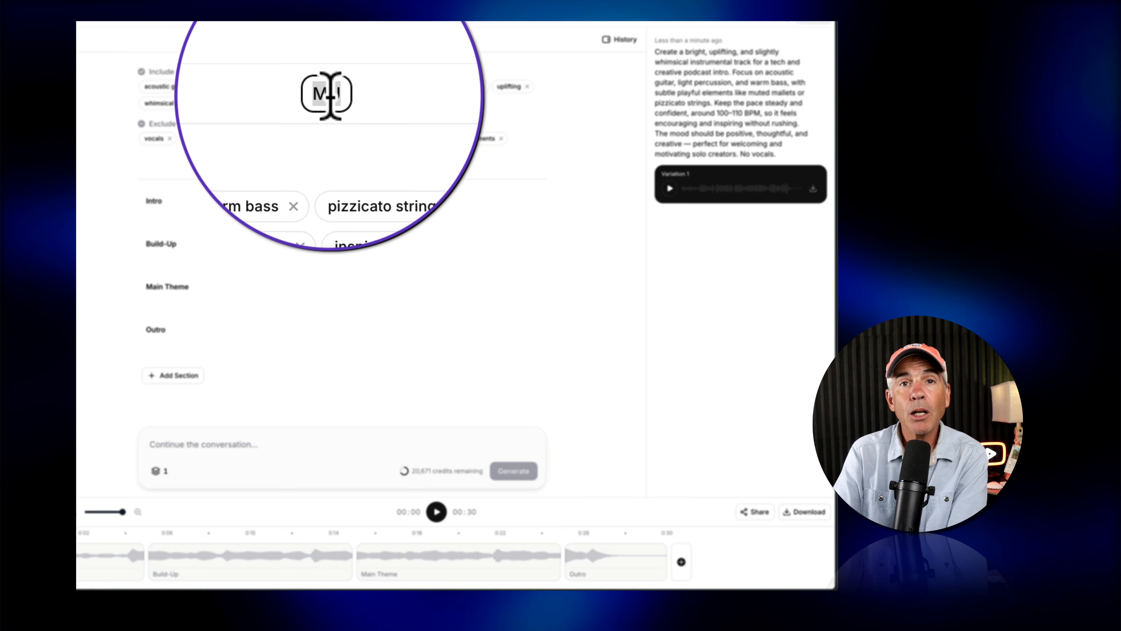
text(MMU)
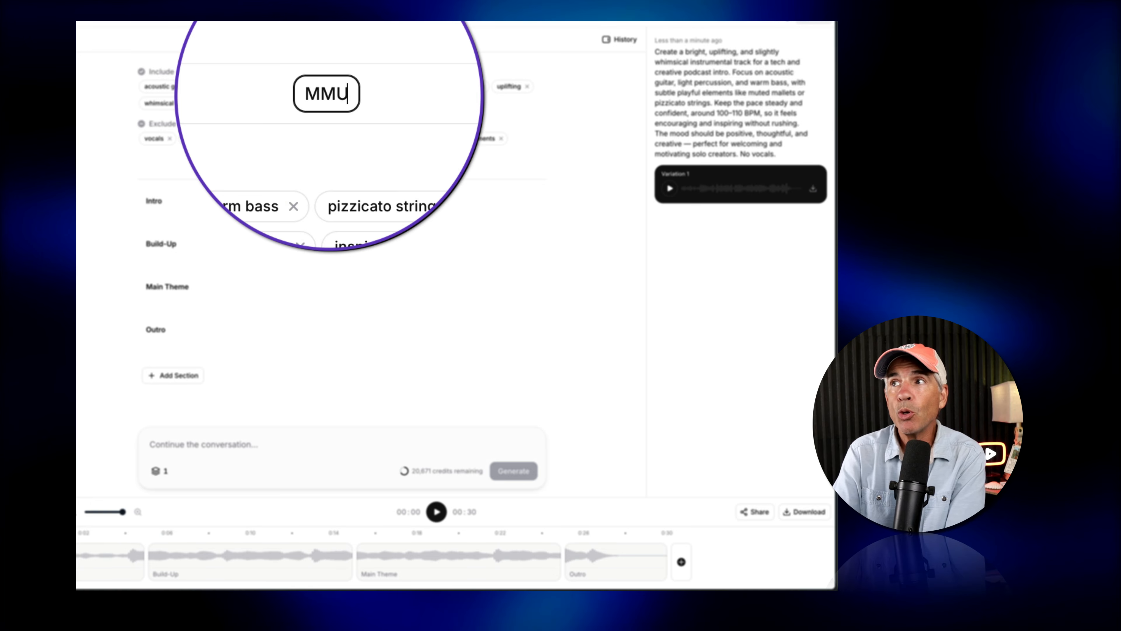
text( 02)
key(Return)
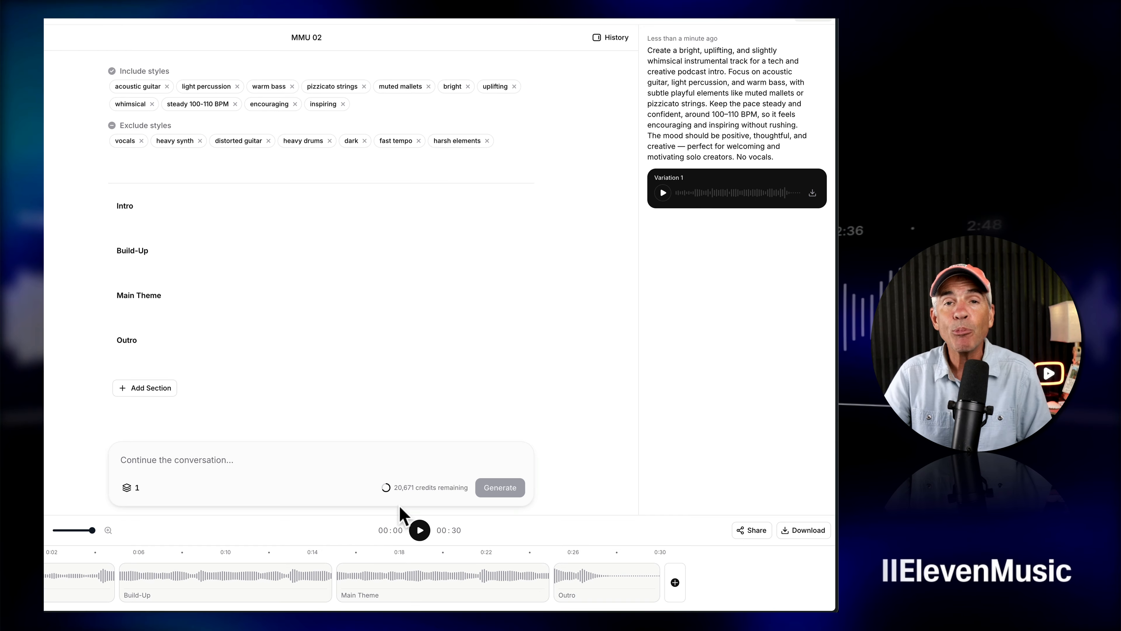
click(420, 530)
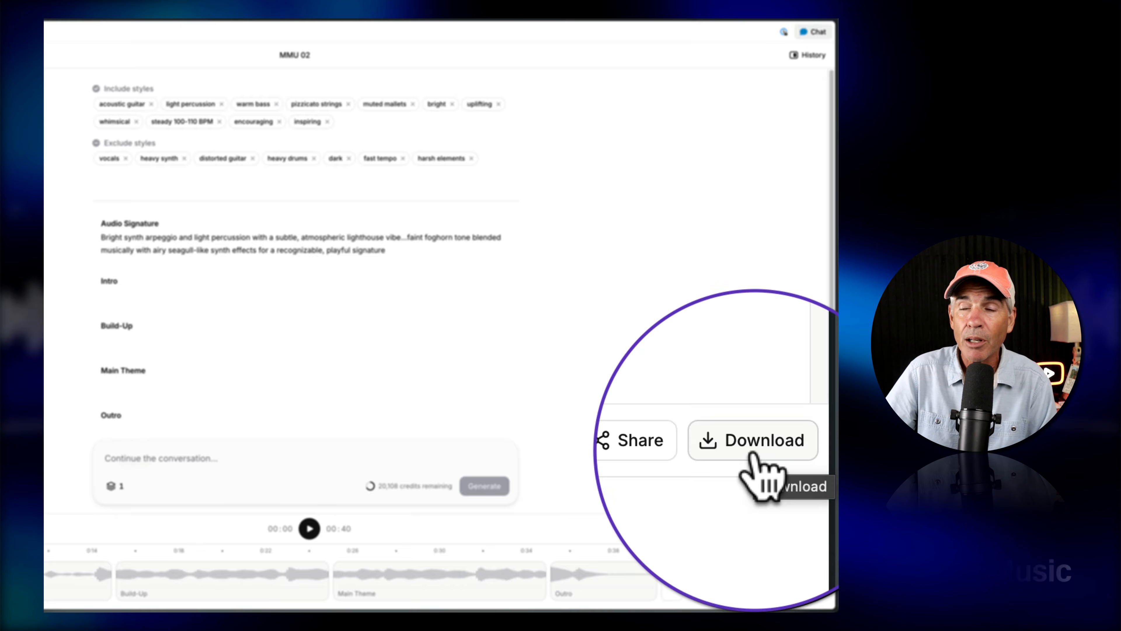
Step: Open the share settings of the MMU 02 song and select the text of its song title
click(671, 446)
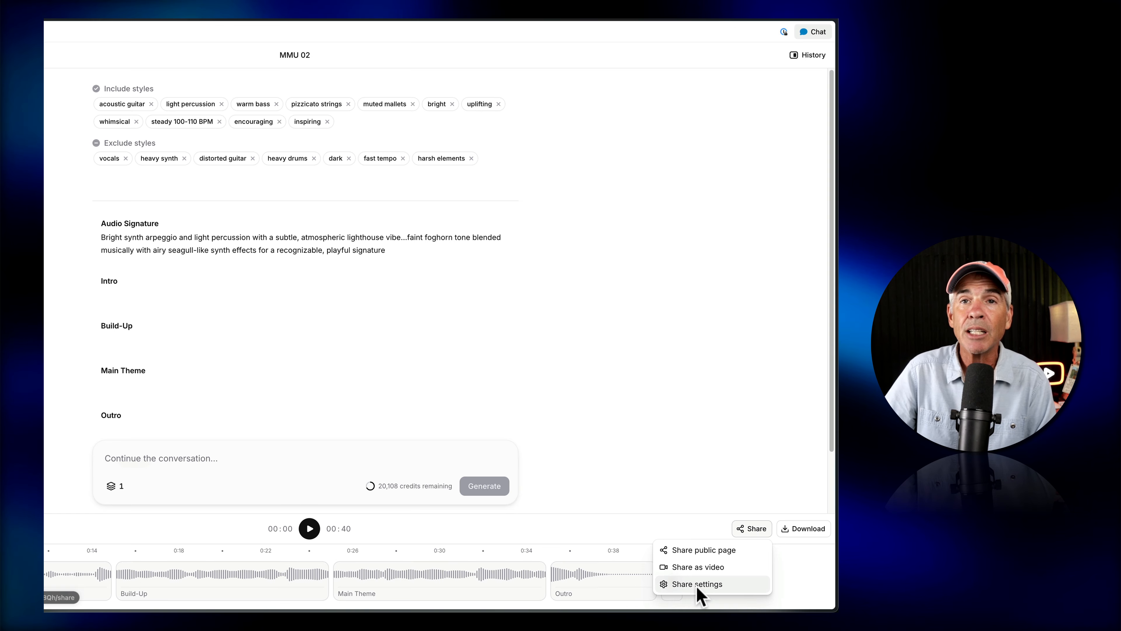
click(692, 570)
drag(313, 118, 148, 126)
Step: Try the color schemes for the shared song video, set it to purple, and play the video preview
click(198, 179)
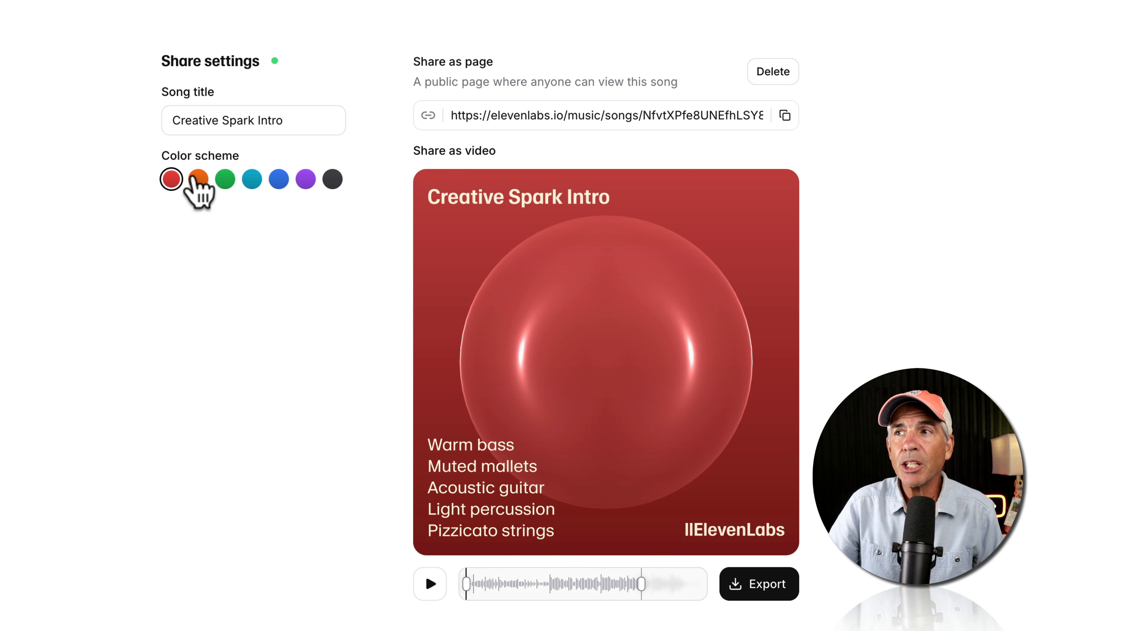
click(225, 179)
click(252, 179)
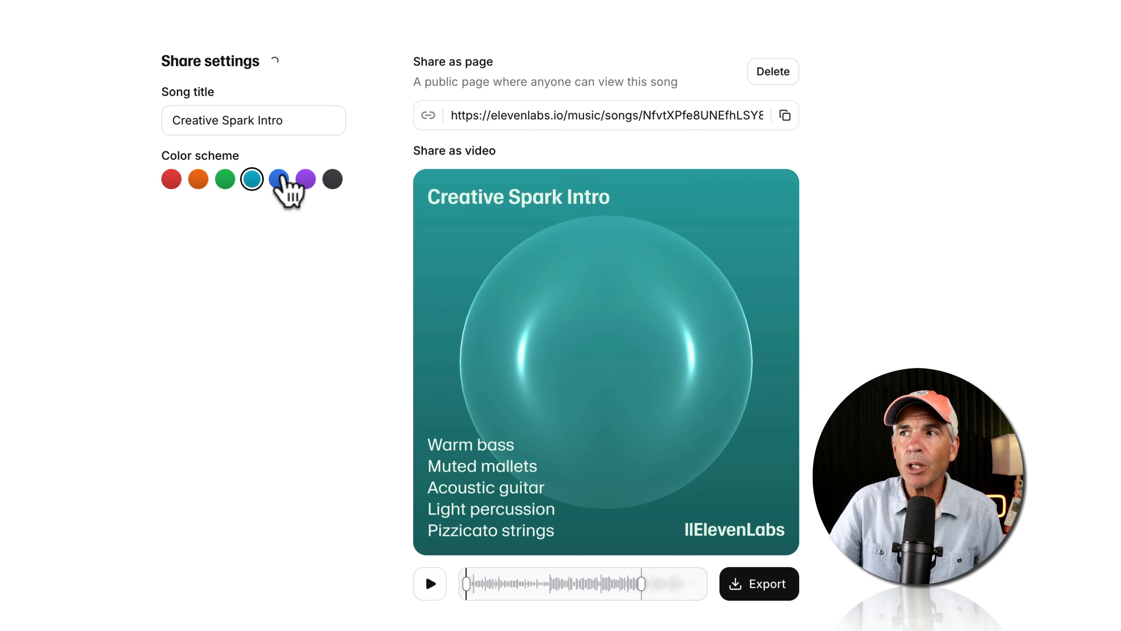
click(279, 179)
click(306, 179)
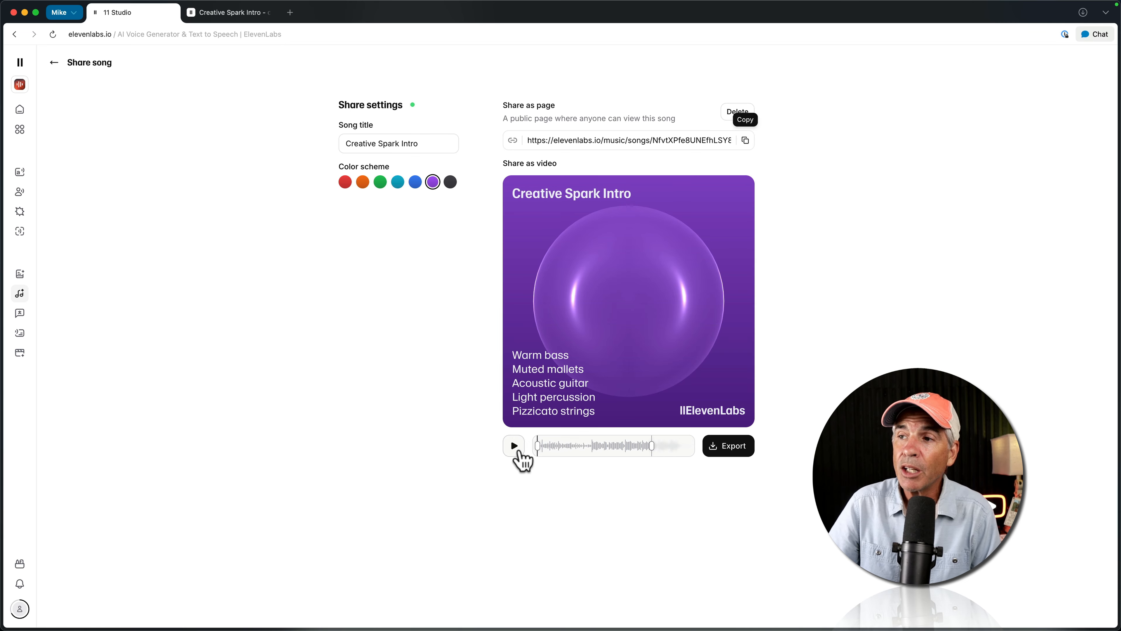
click(515, 447)
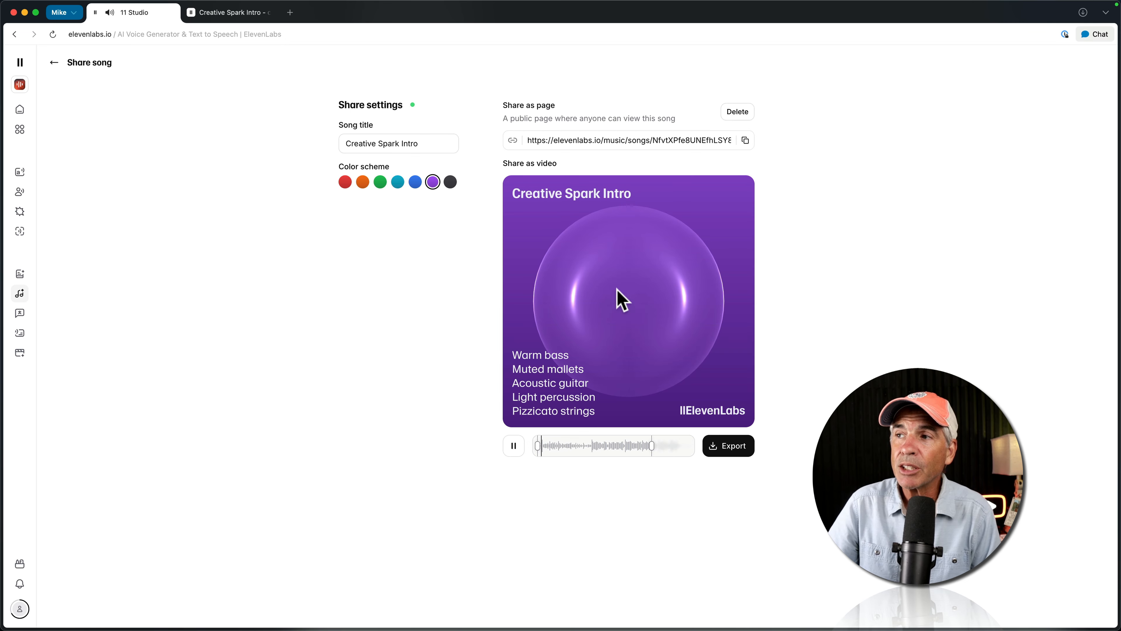